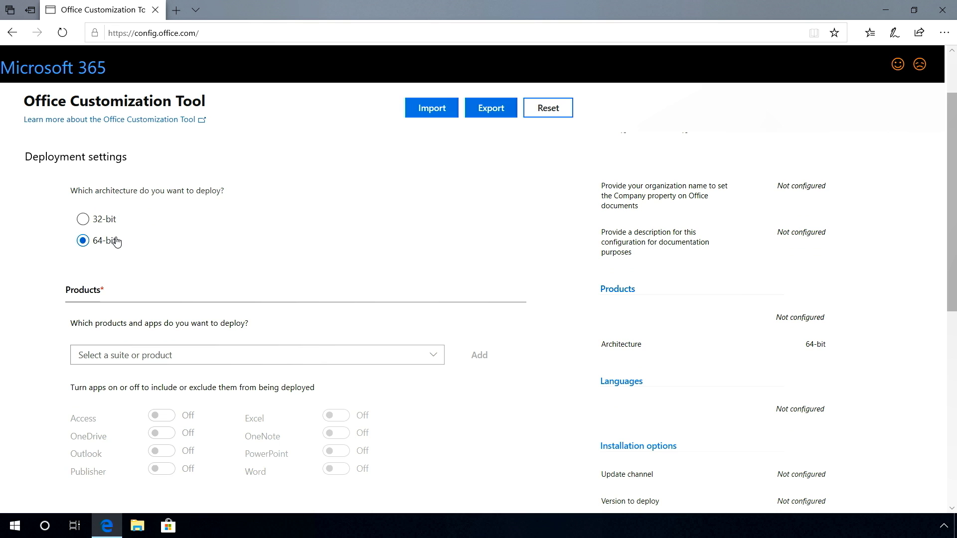
- Add Office 365 ProPlus as the product with Access and Publisher excluded
left_click(427, 354)
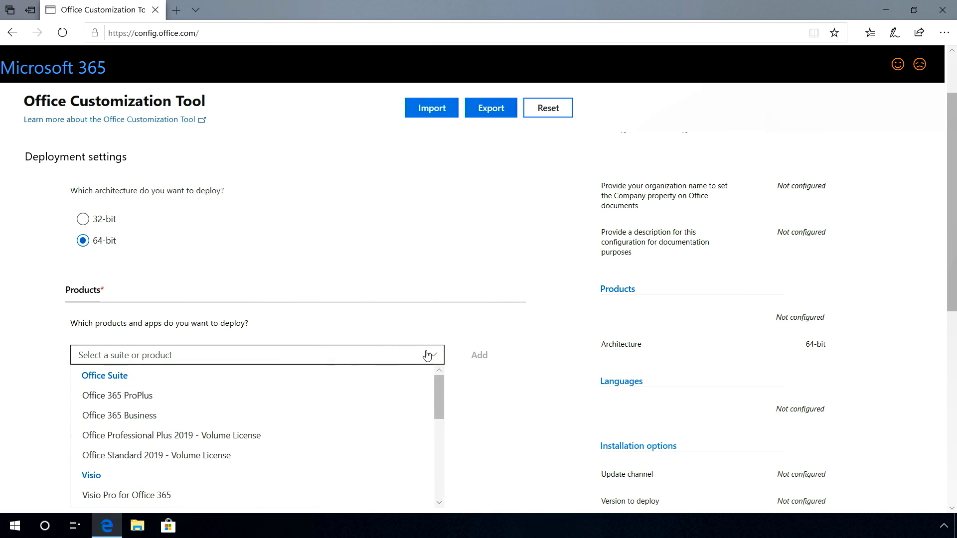
scroll(422, 432, "down", 2)
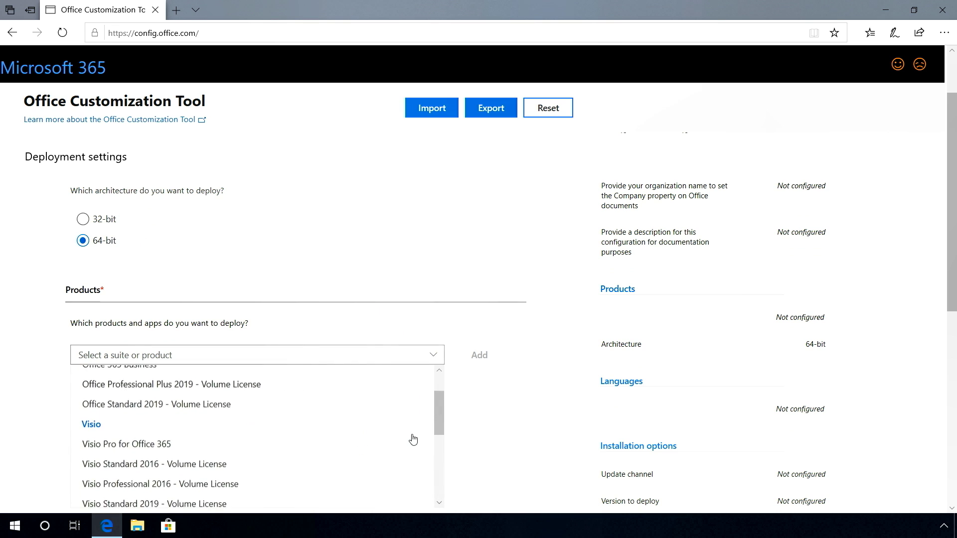
scroll(413, 440, "down", 1)
scroll(413, 440, "up", 2)
scroll(413, 437, "up", 1)
scroll(414, 426, "up", 1)
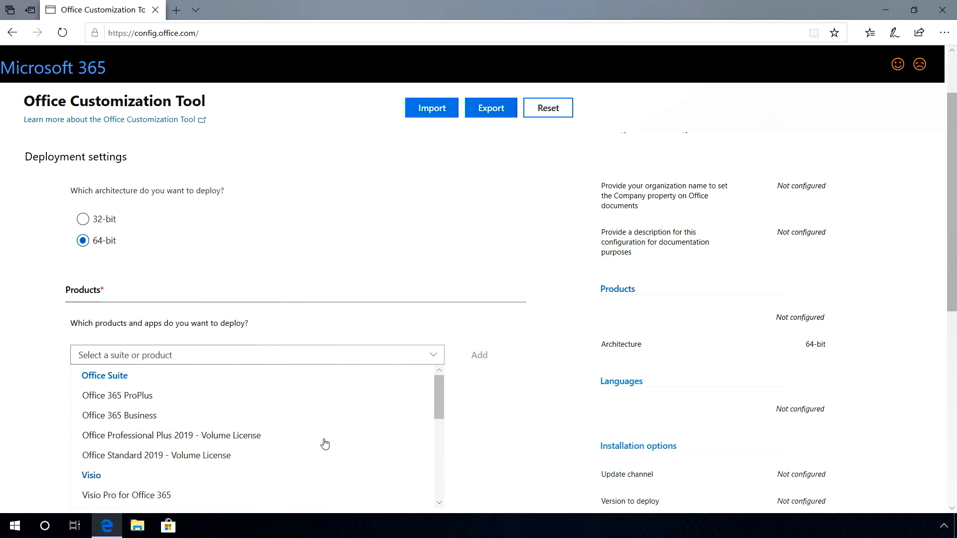
left_click(302, 402)
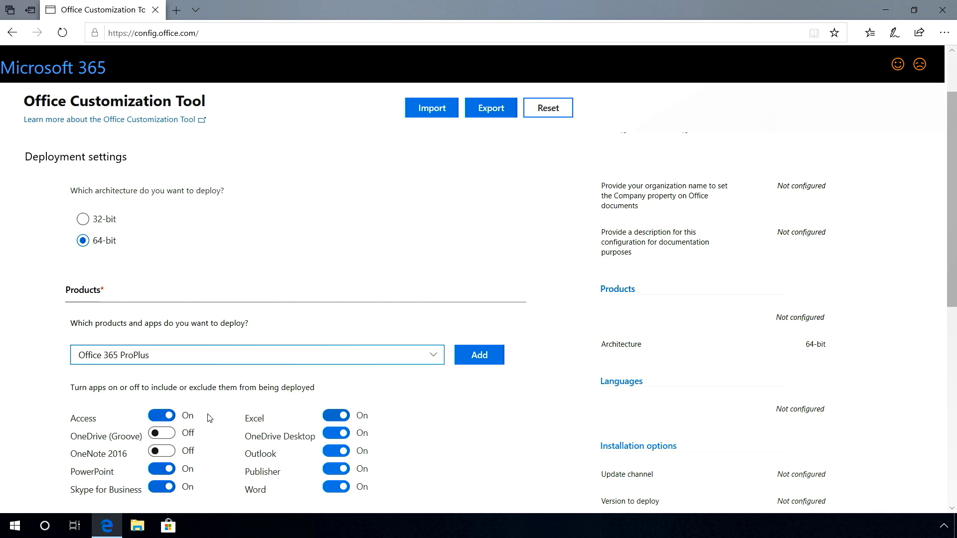
left_click(158, 416)
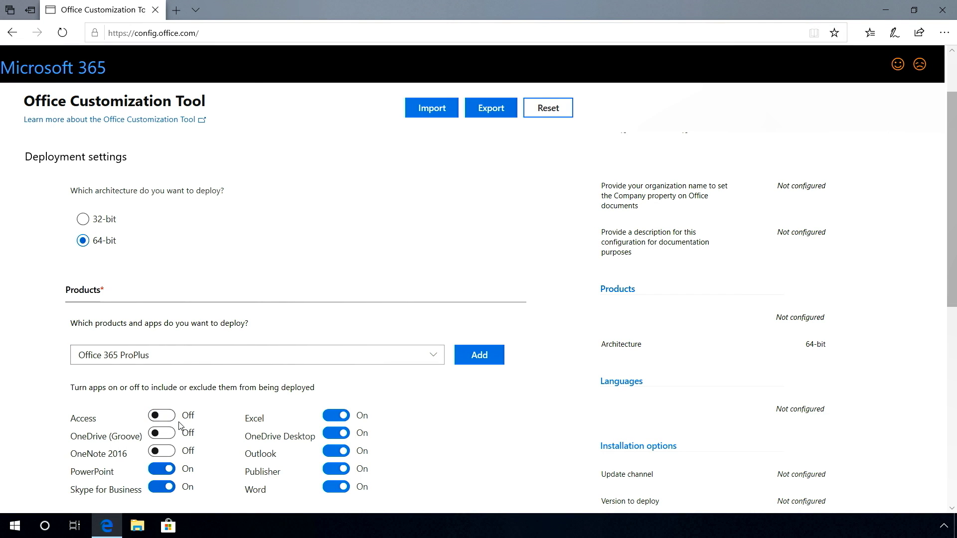
left_click(335, 469)
scroll(413, 453, "down", 2)
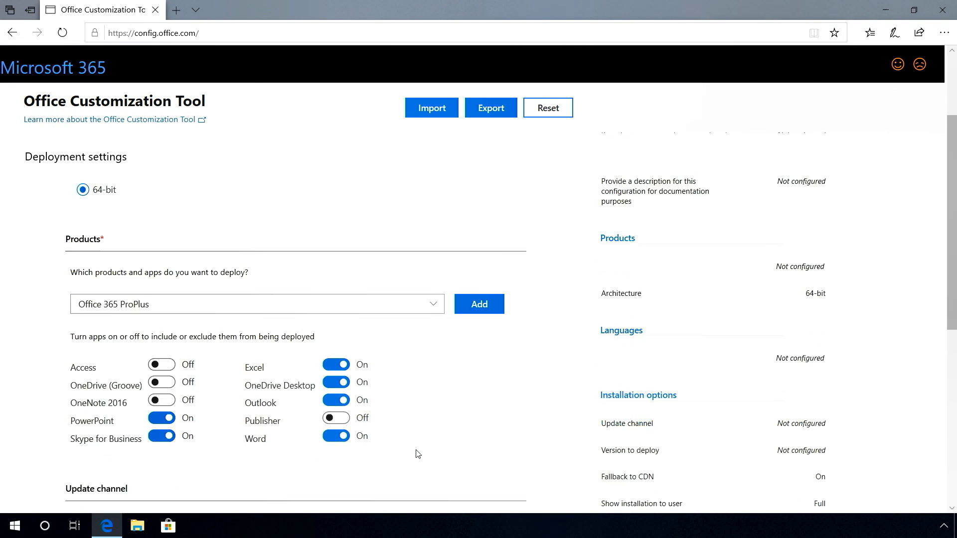
left_click(479, 254)
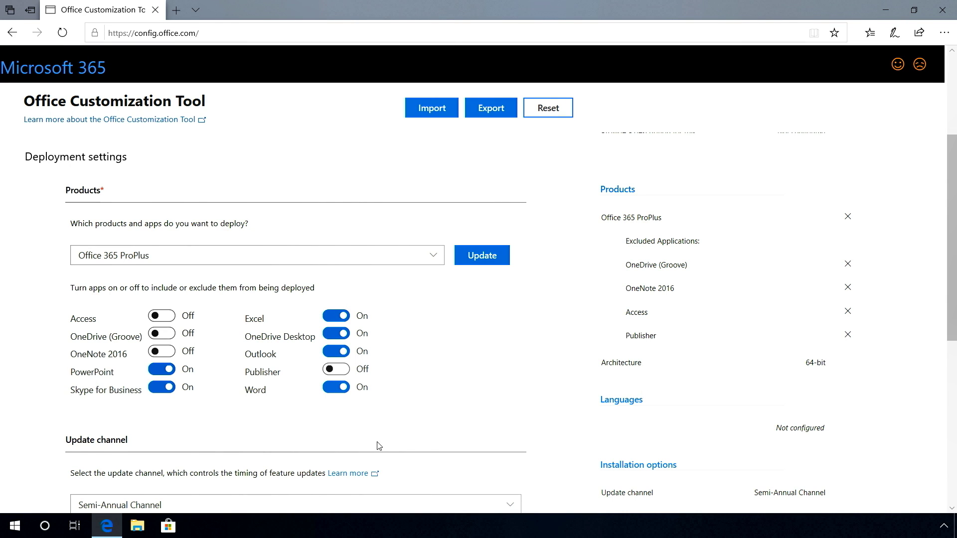
scroll(377, 446, "down", 1)
- Keep Semi-Annual Channel as the update channel and Latest as the version
left_click(398, 436)
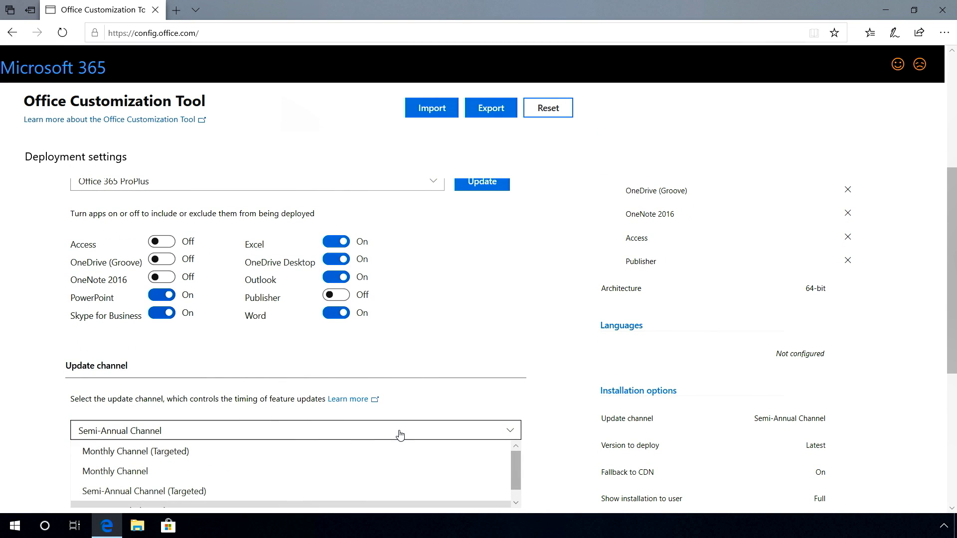
left_click(381, 499)
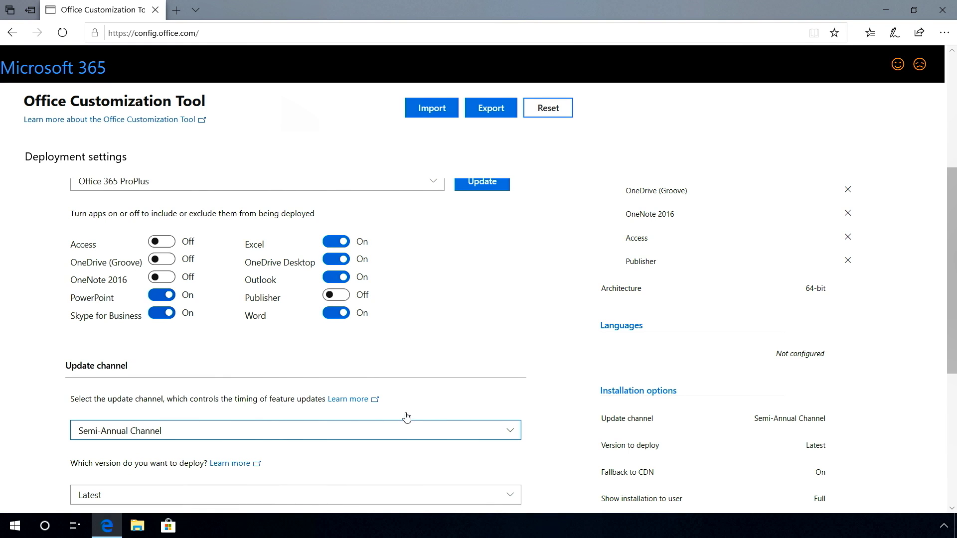
scroll(457, 395, "down", 2)
left_click(456, 395)
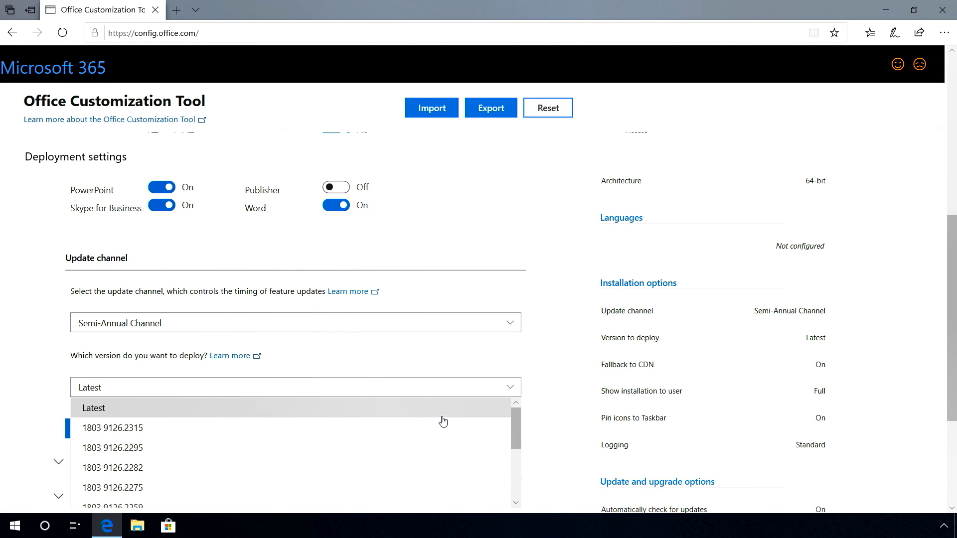
left_click(444, 410)
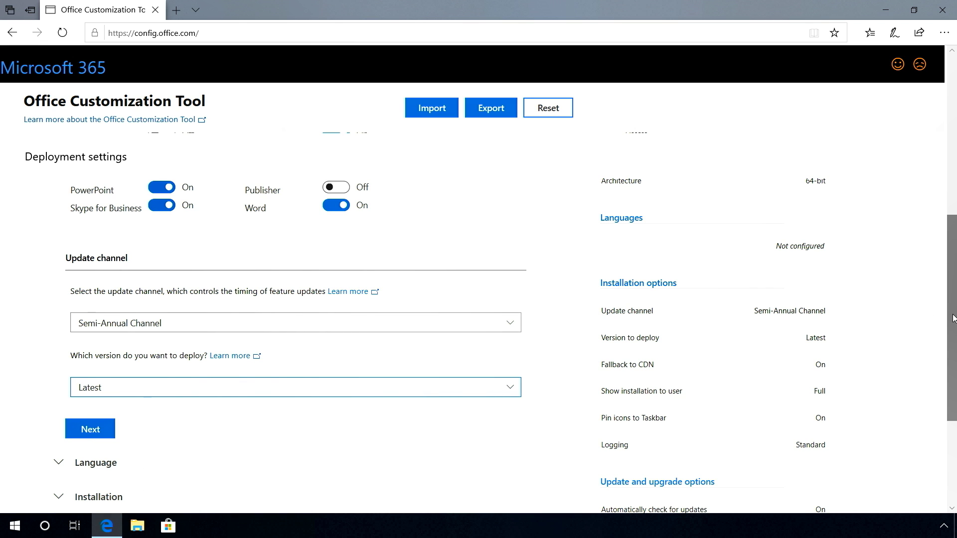
left_click_drag(952, 318, 955, 158)
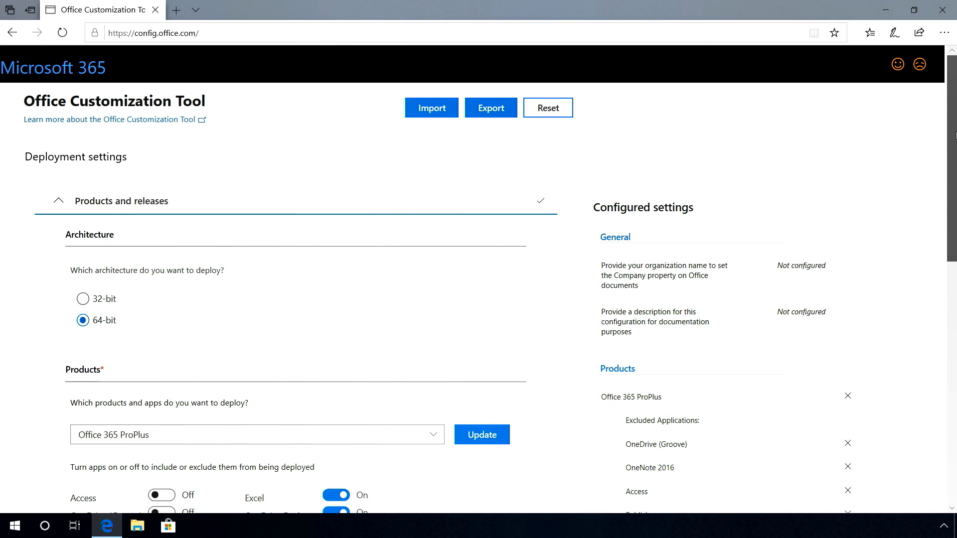
- Make English (United States) the primary language with no additional languages
left_click(62, 208)
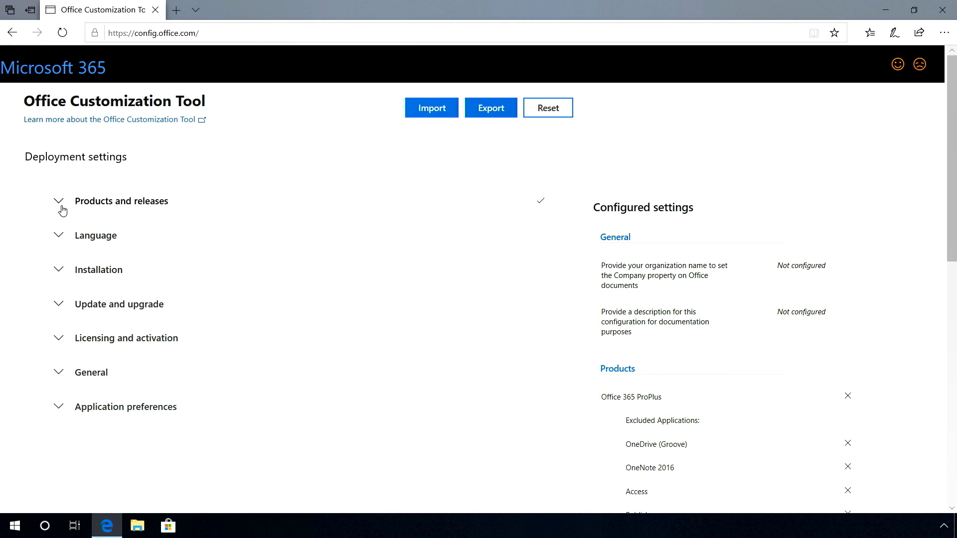
left_click(88, 240)
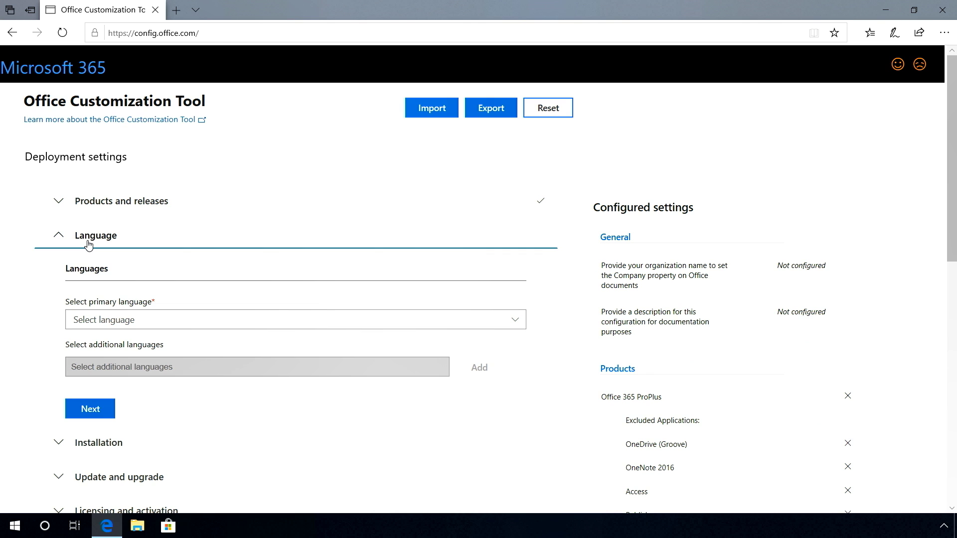
left_click(497, 322)
scroll(301, 419, "down", 2)
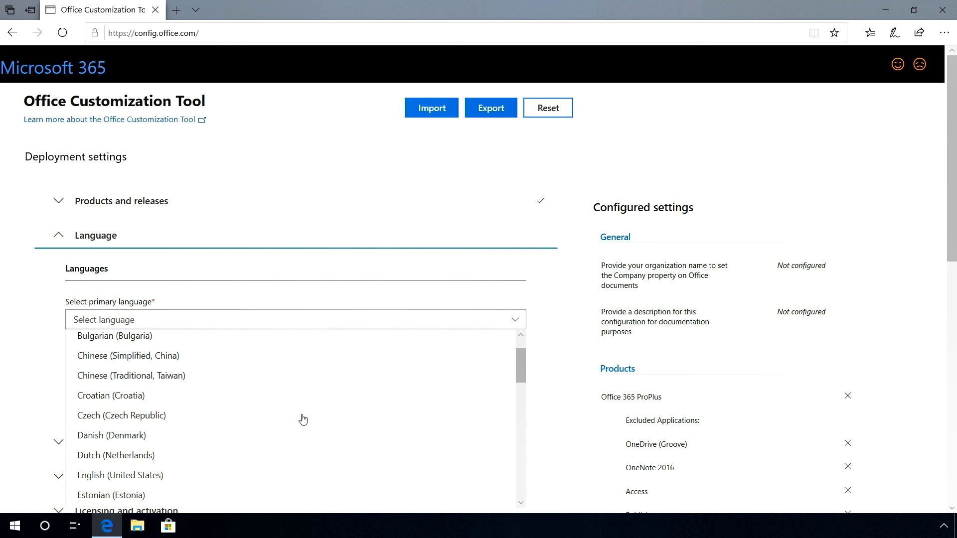
scroll(301, 419, "down", 1)
left_click(216, 469)
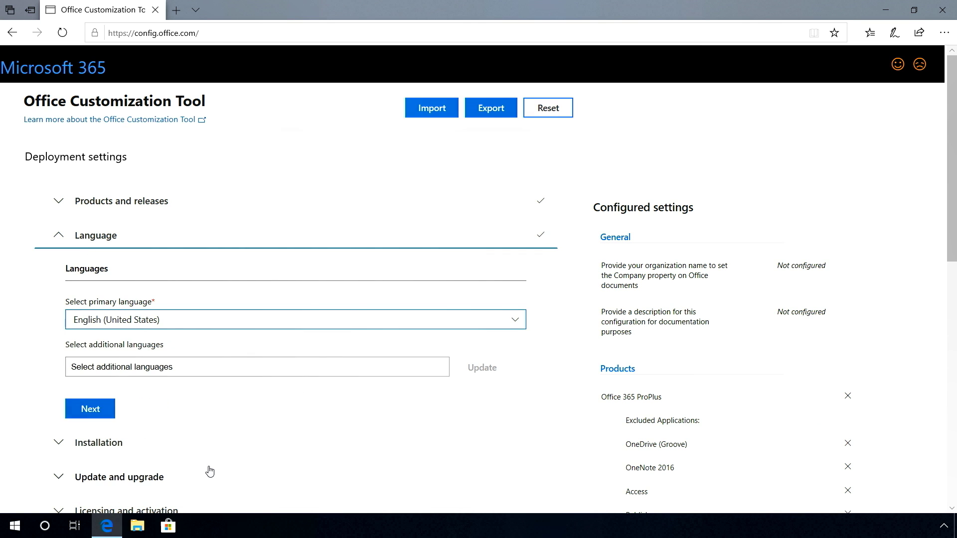
left_click(246, 368)
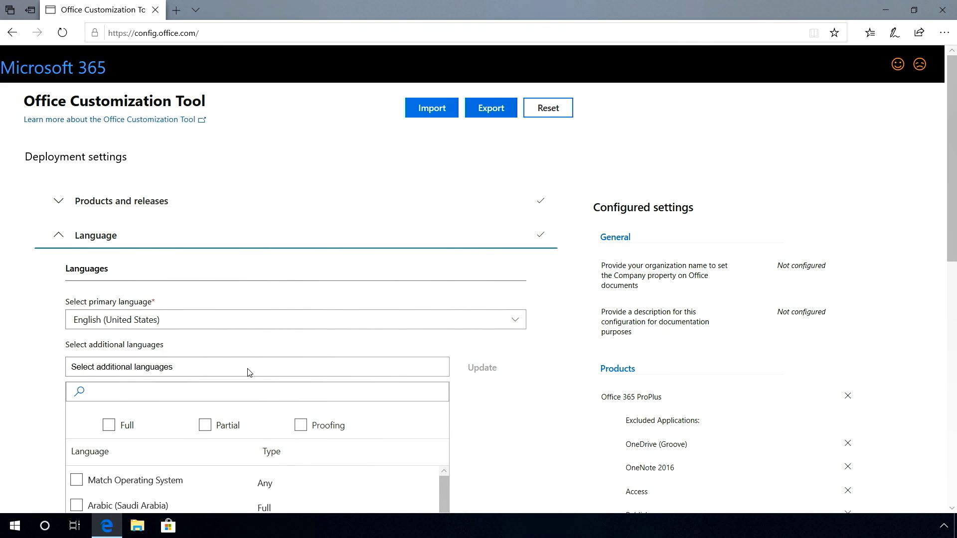
left_click(76, 481)
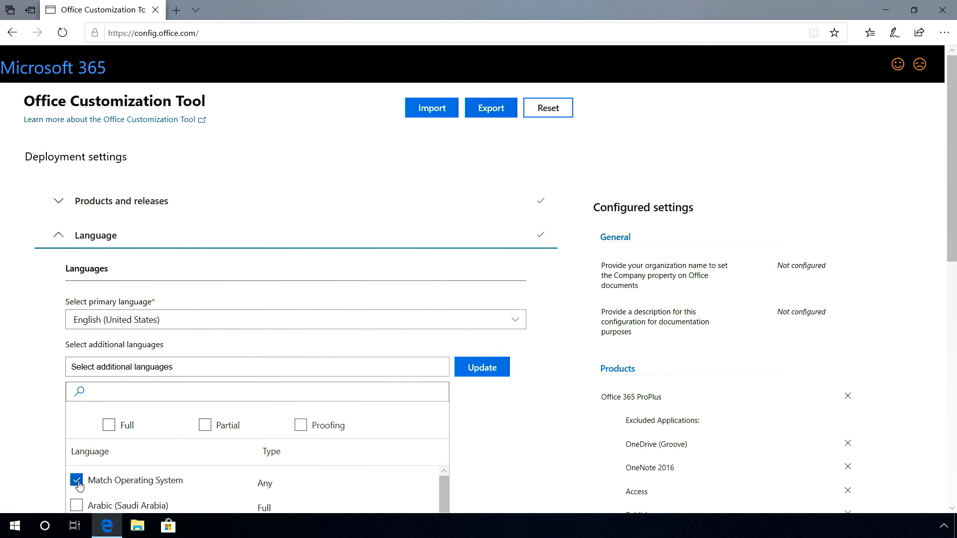
left_click(77, 482)
left_click(487, 368)
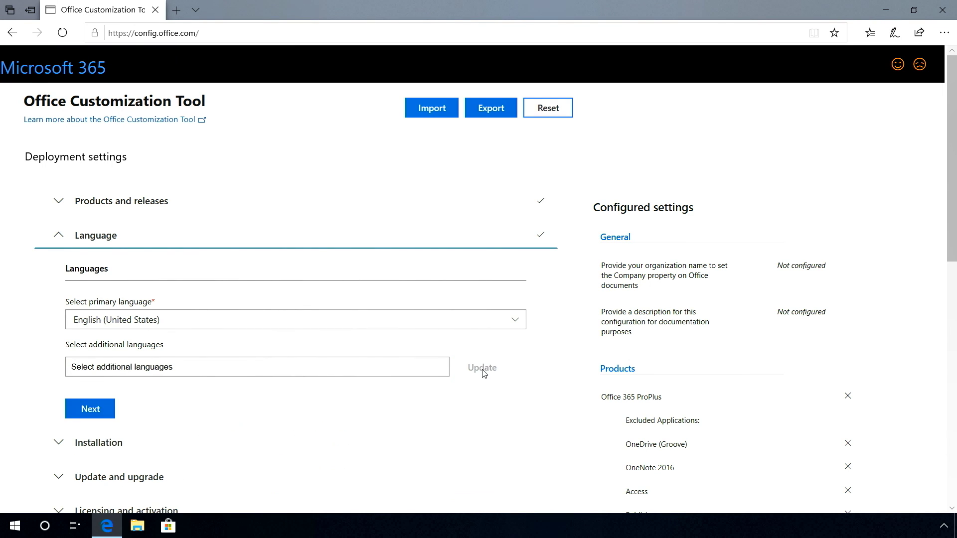
- Deploy Office from Configuration Manager with the installation hidden from users
left_click(71, 441)
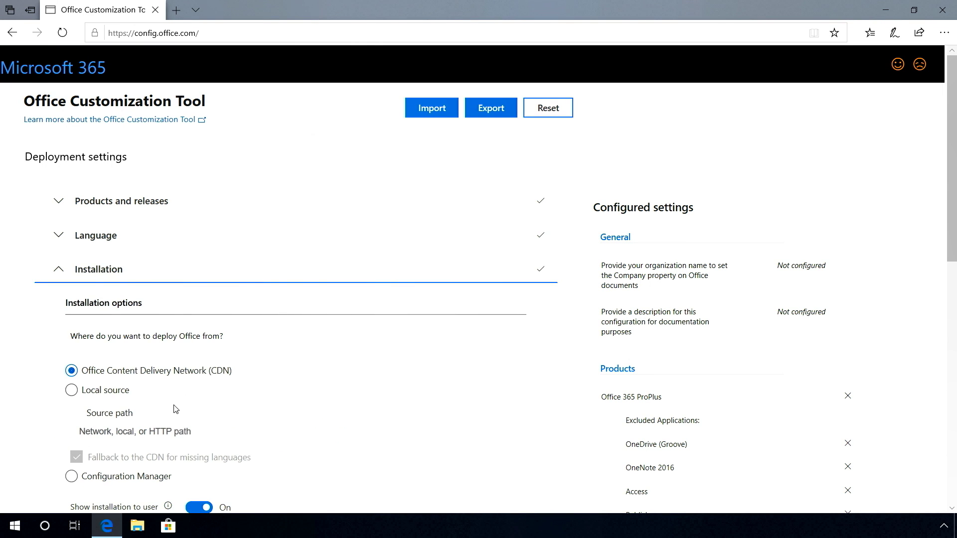
scroll(335, 402, "down", 2)
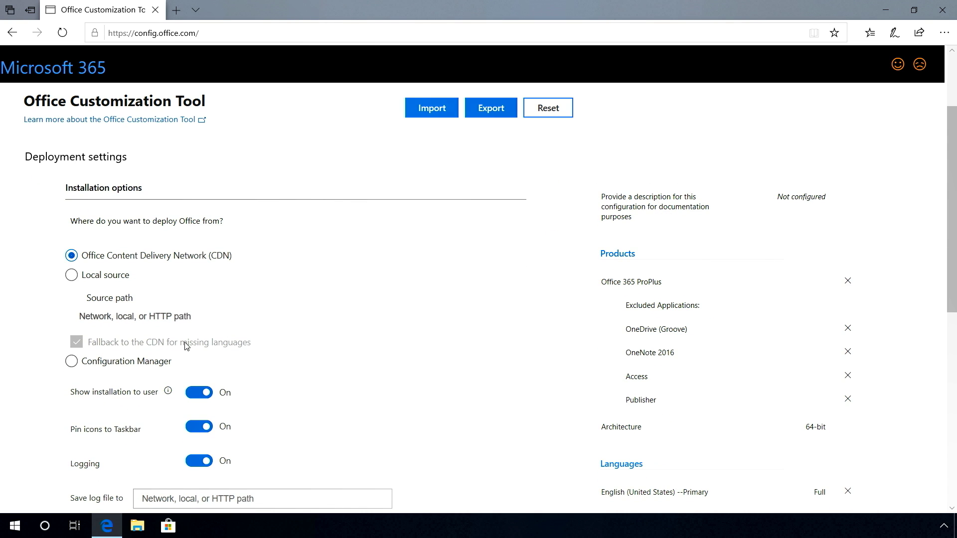
left_click(87, 363)
scroll(349, 385, "down", 1)
left_click(203, 378)
left_click(199, 377)
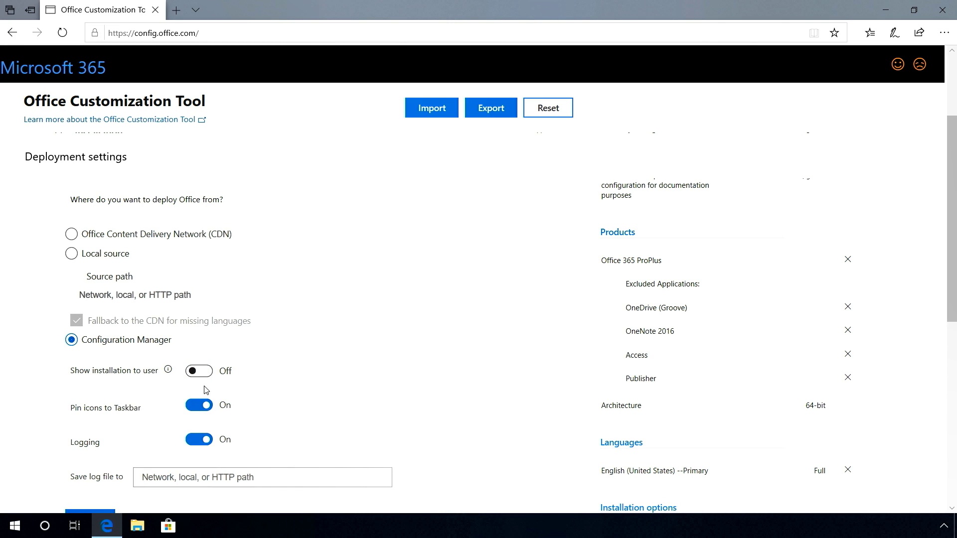
scroll(359, 425, "down", 1)
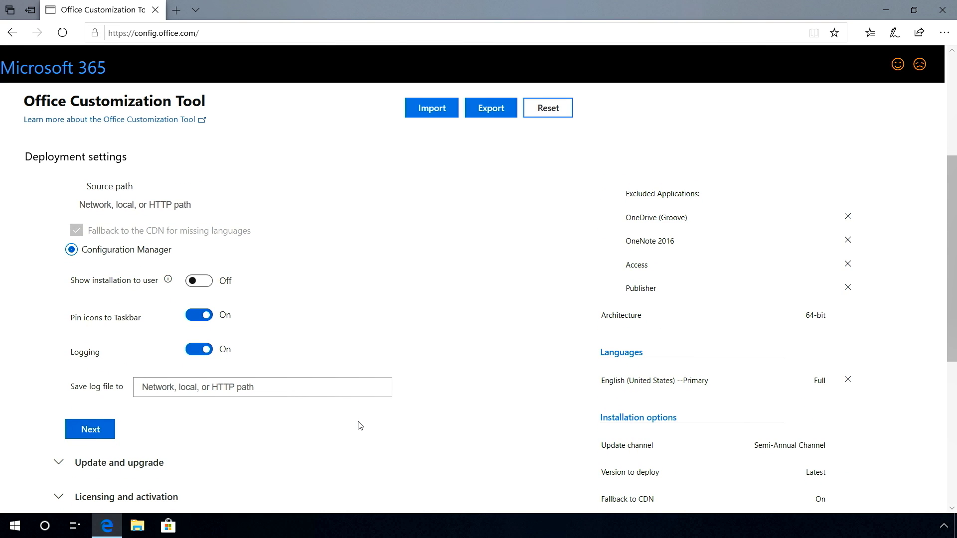
scroll(358, 426, "down", 1)
- Get updates from Configuration Manager instead of CDN and keep existing MSI Visio installed
left_click(90, 379)
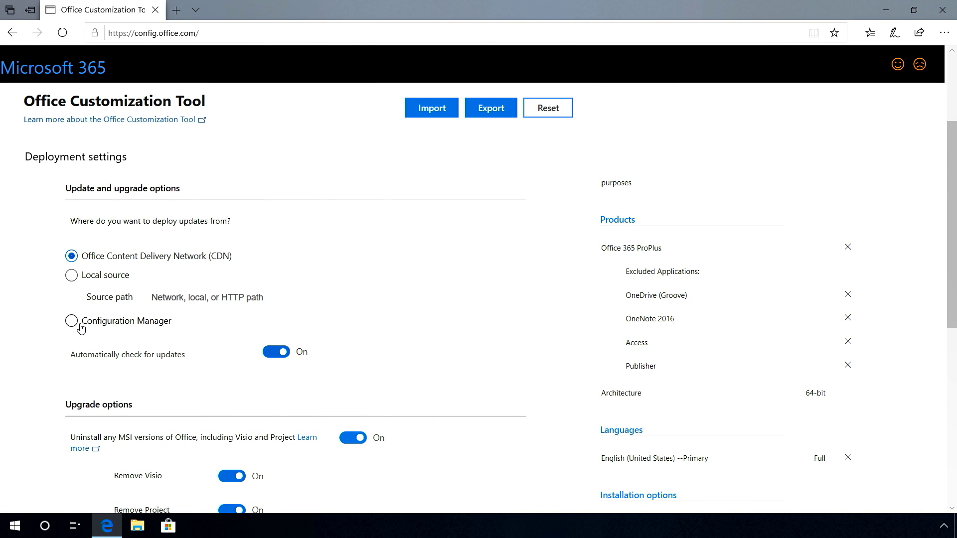
left_click(76, 322)
scroll(354, 384, "down", 2)
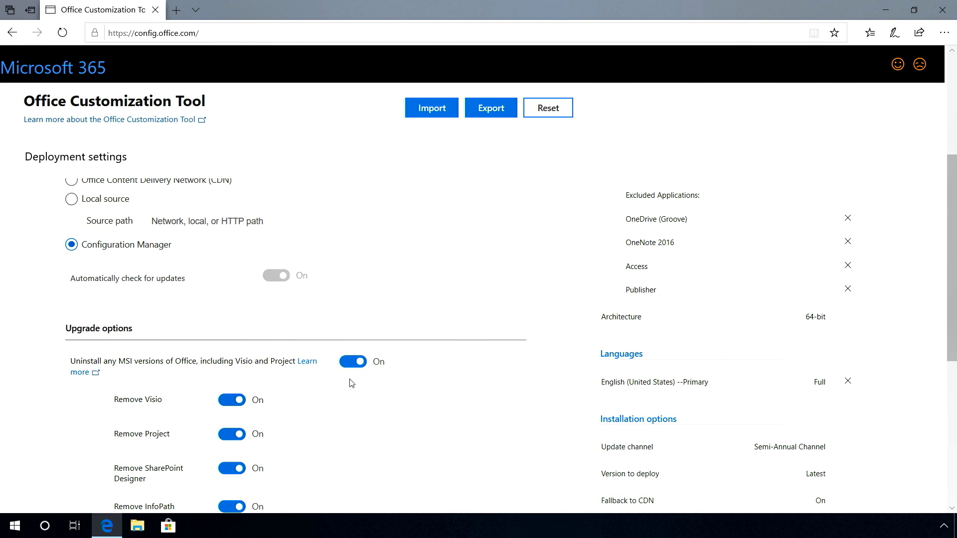
scroll(335, 389, "down", 2)
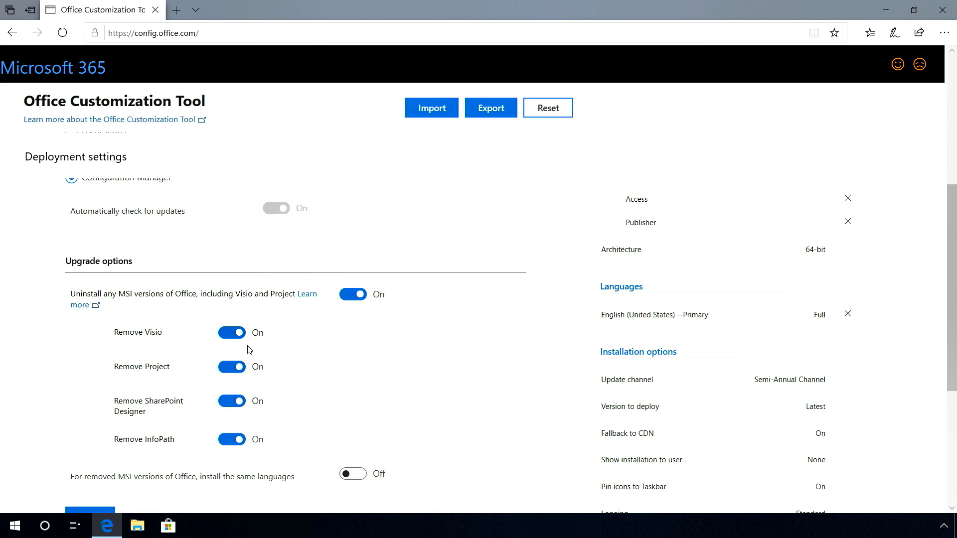
left_click(232, 336)
scroll(306, 356, "down", 2)
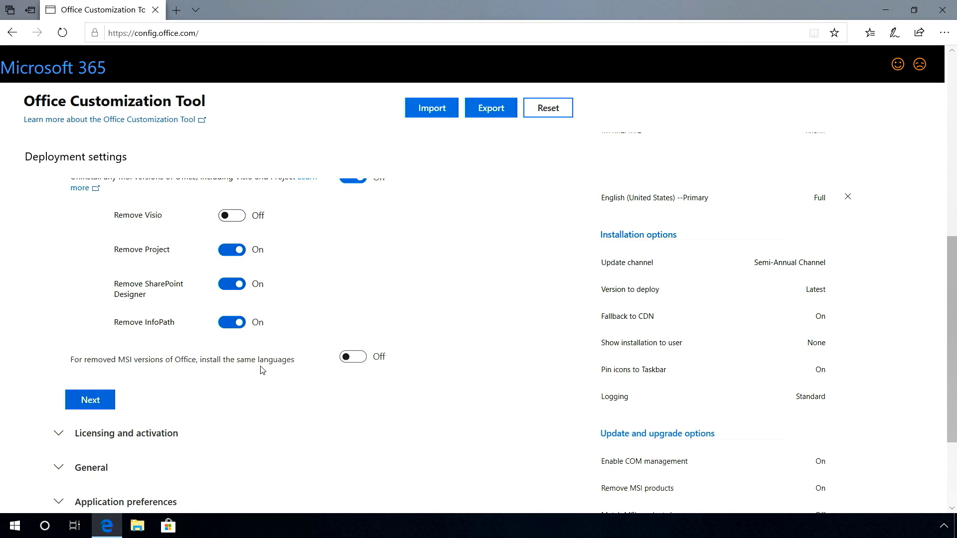
- Accept the EULA automatically and enter Contoso as the organization name
left_click(86, 402)
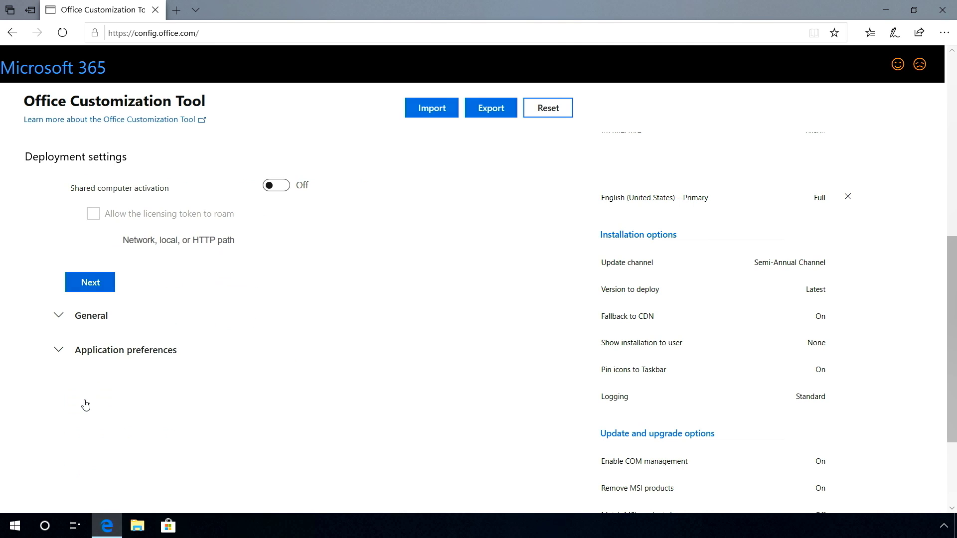
scroll(252, 342, "up", 1)
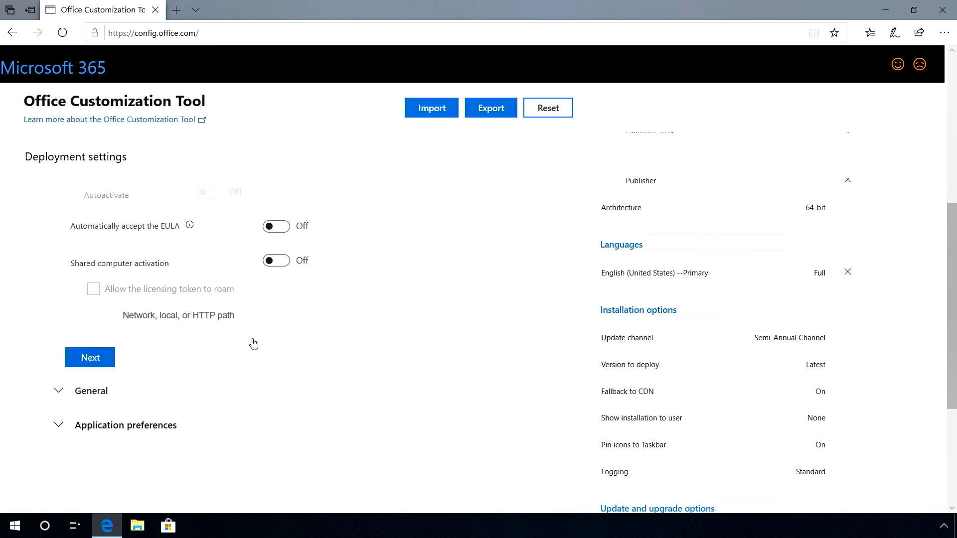
scroll(257, 332, "up", 2)
scroll(256, 333, "up", 1)
scroll(265, 316, "up", 1)
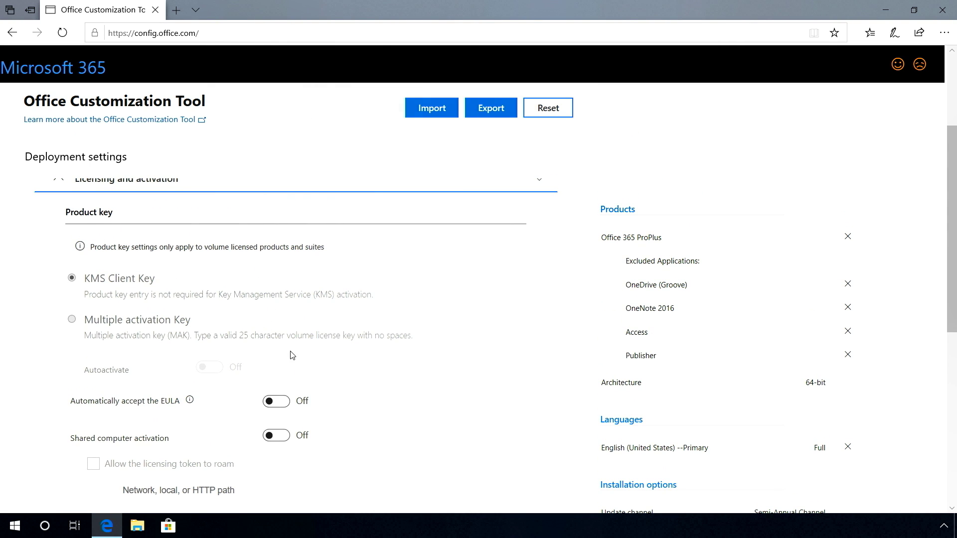
left_click(277, 401)
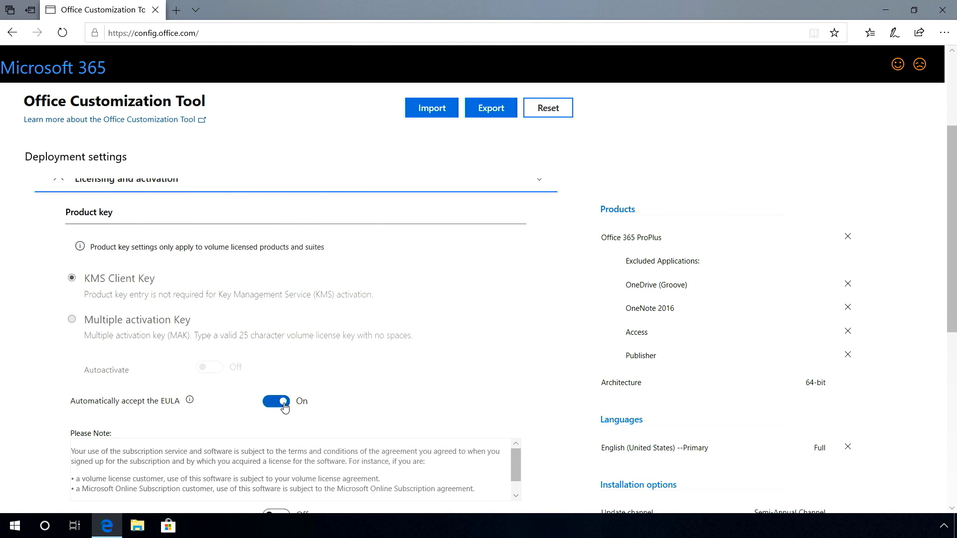
scroll(314, 405, "down", 1)
scroll(336, 433, "down", 1)
scroll(319, 440, "down", 2)
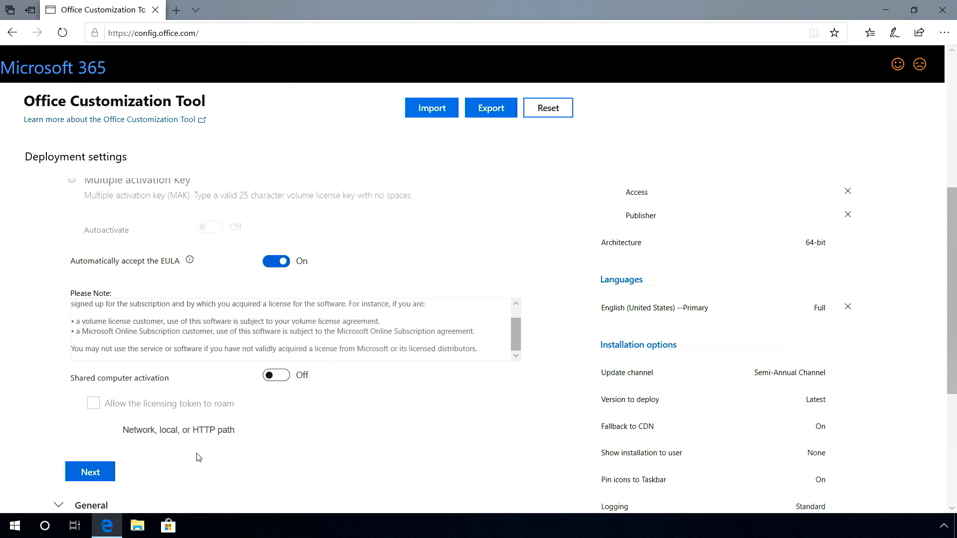
left_click(83, 477)
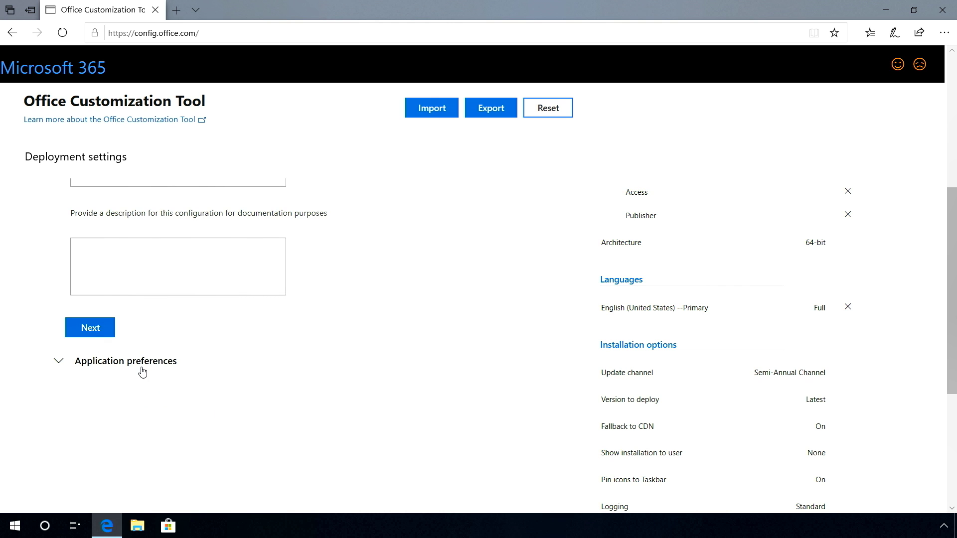
scroll(311, 352, "up", 2)
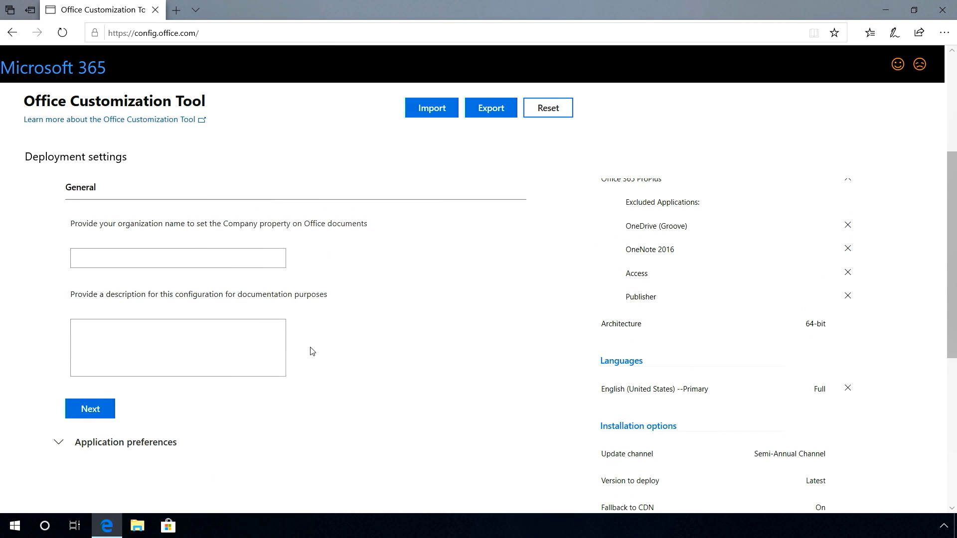
left_click(180, 260)
type("Contoso")
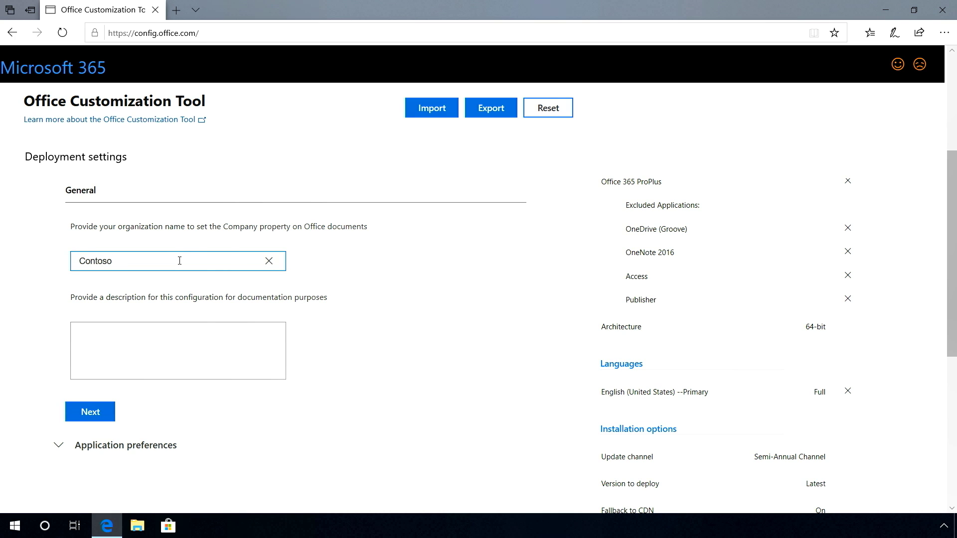
- Set the Word RTF files policy to Open in Protected View
left_click(95, 413)
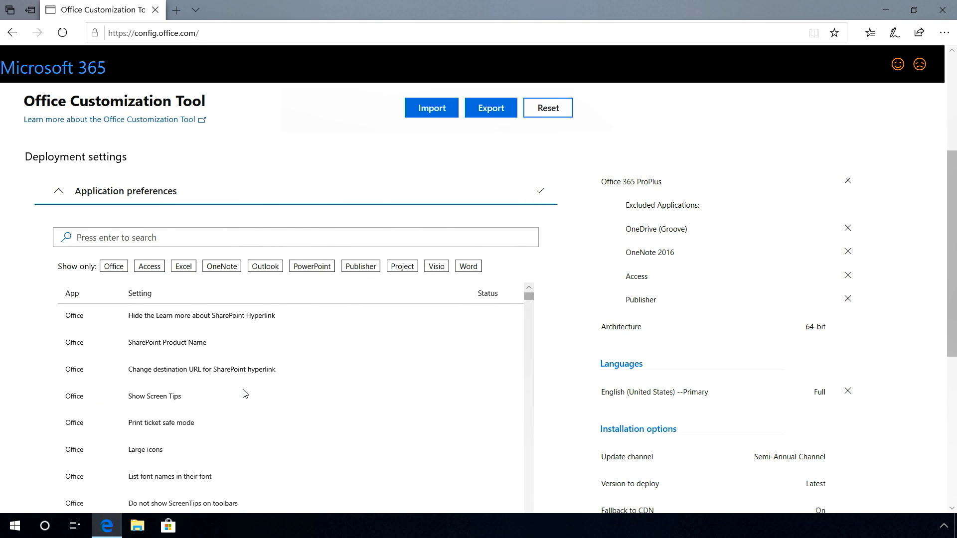
scroll(306, 392, "down", 3)
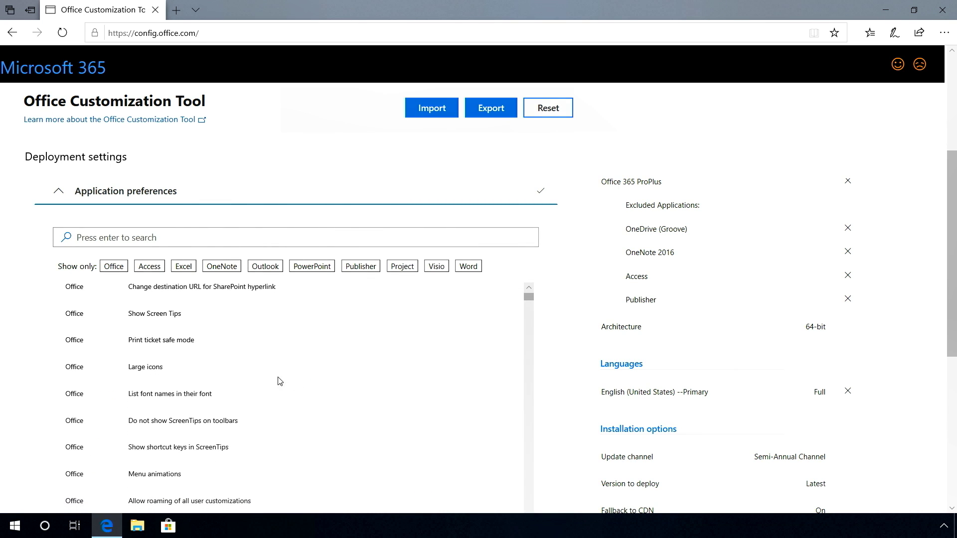
left_click(179, 239)
type("rtf")
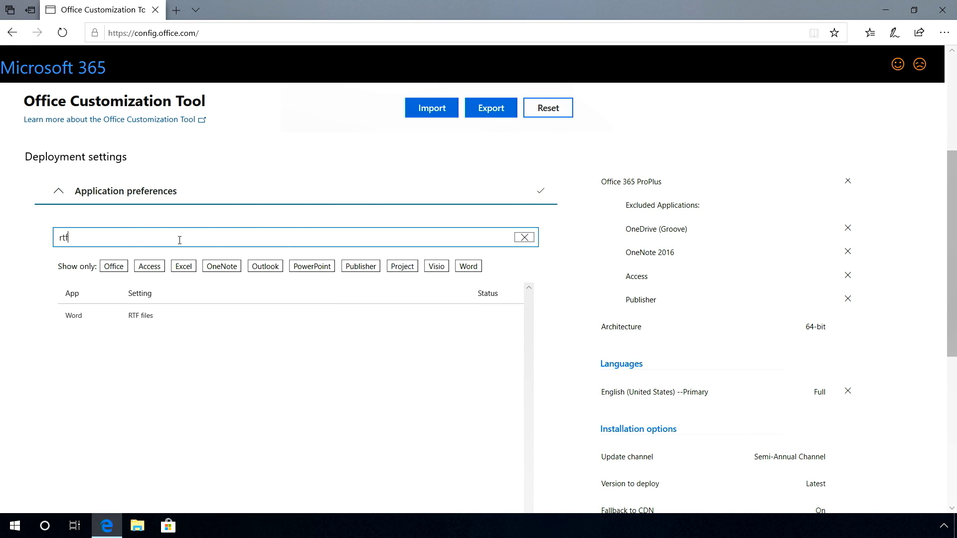
left_click(145, 319)
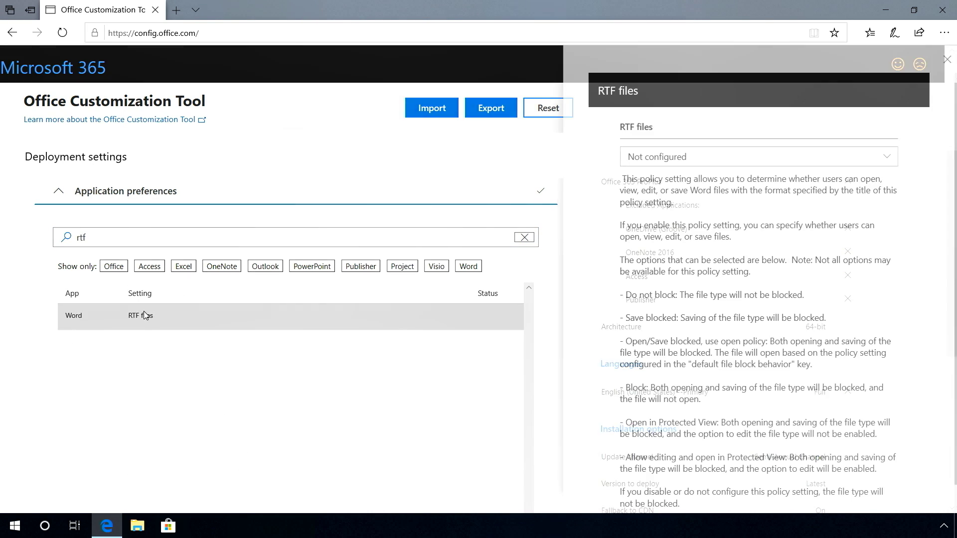
left_click(706, 157)
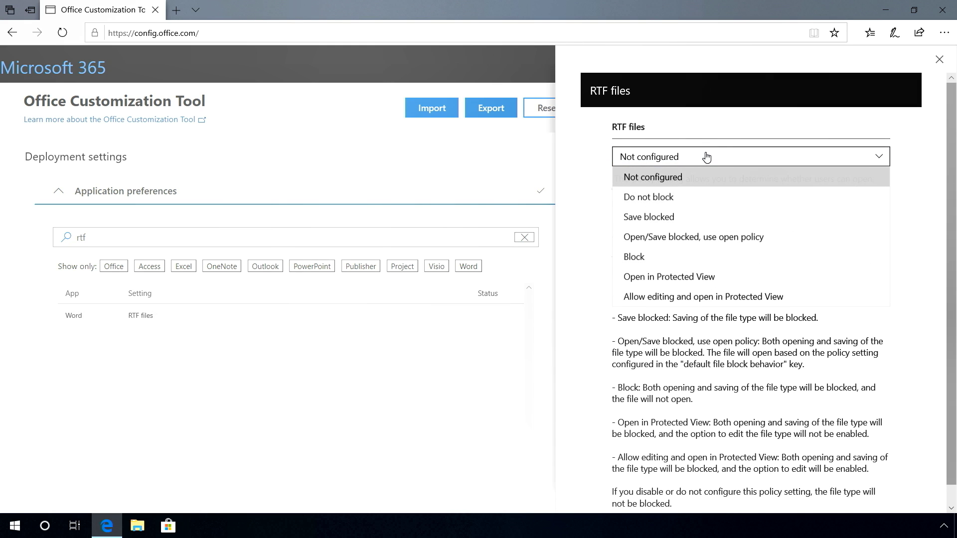
left_click(682, 278)
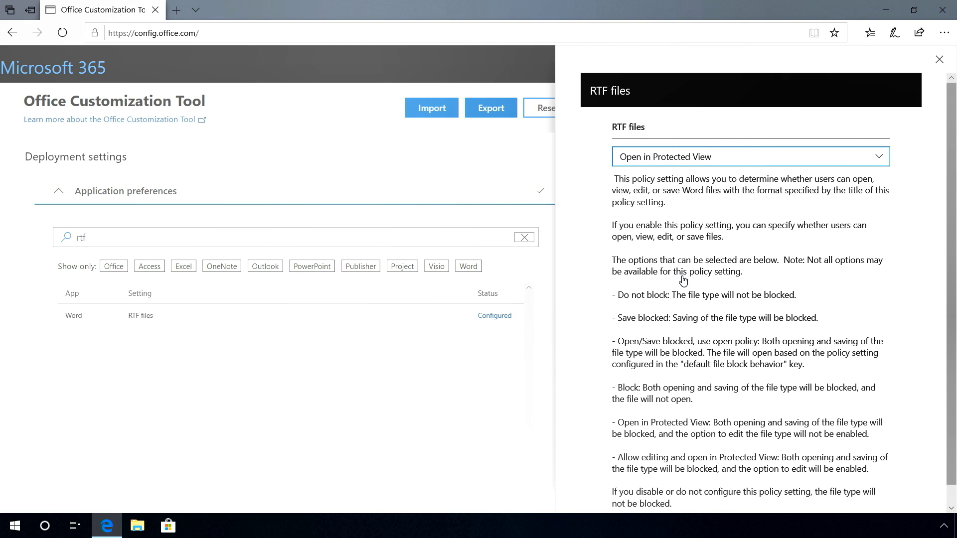
left_click(939, 59)
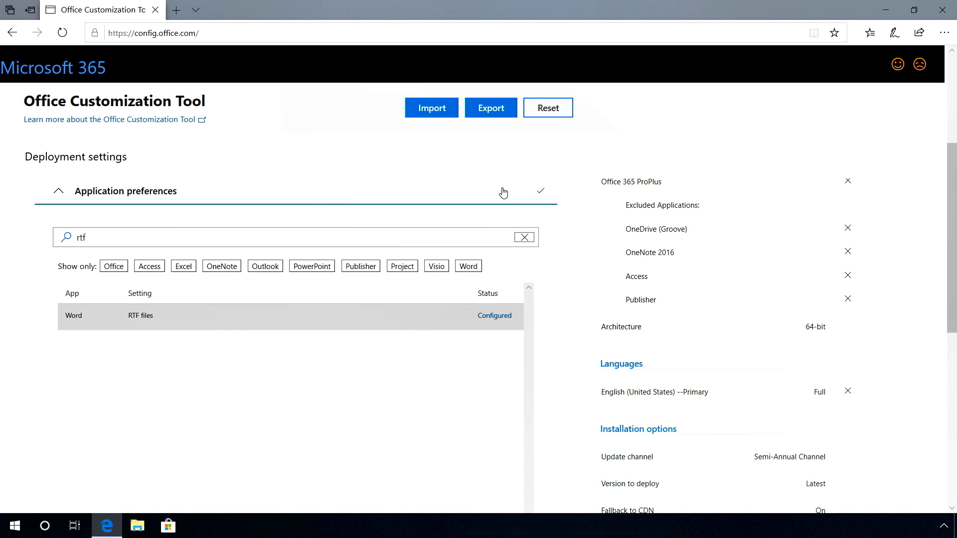
- Export the configuration to XML, accepting the license terms
left_click(504, 105)
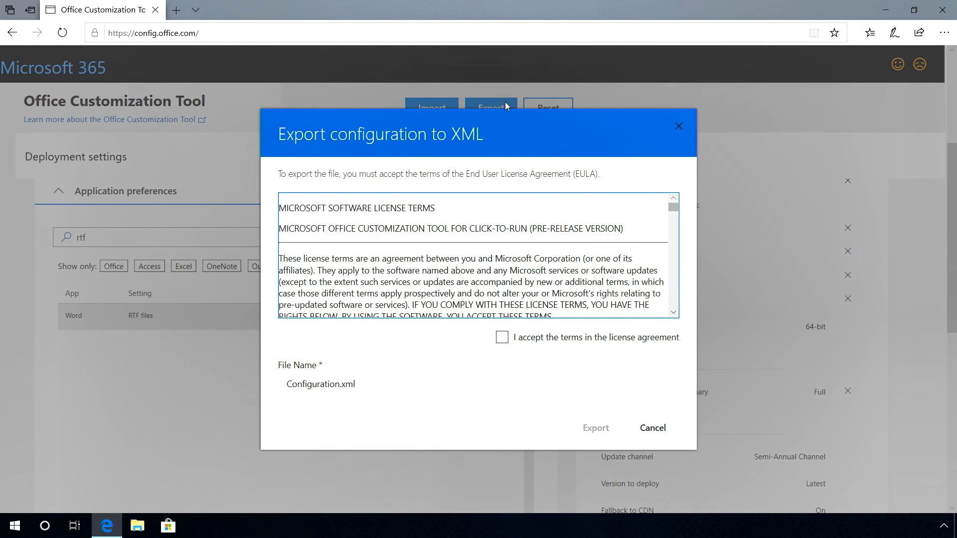
left_click(499, 340)
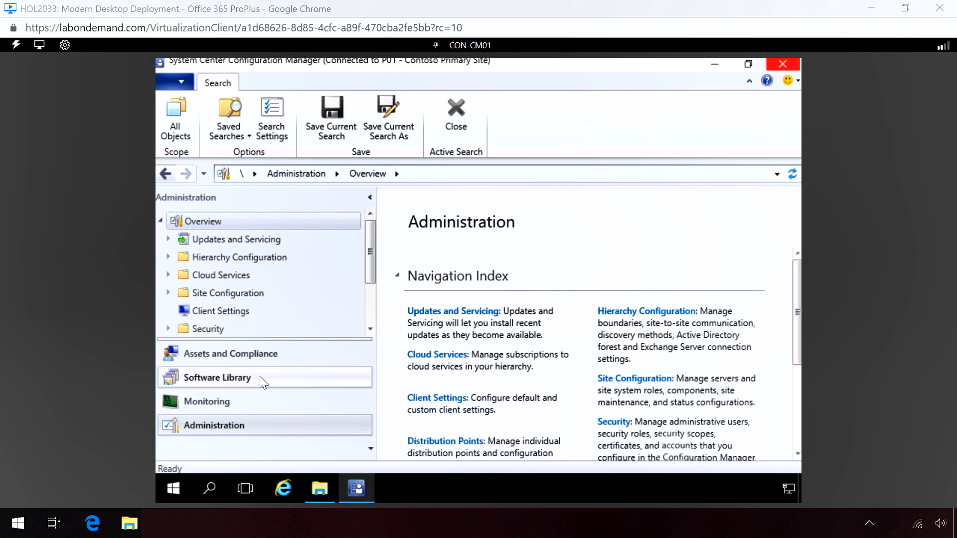
- Start an Office 365 installer application in the Software Library with its name and content location
left_click(260, 377)
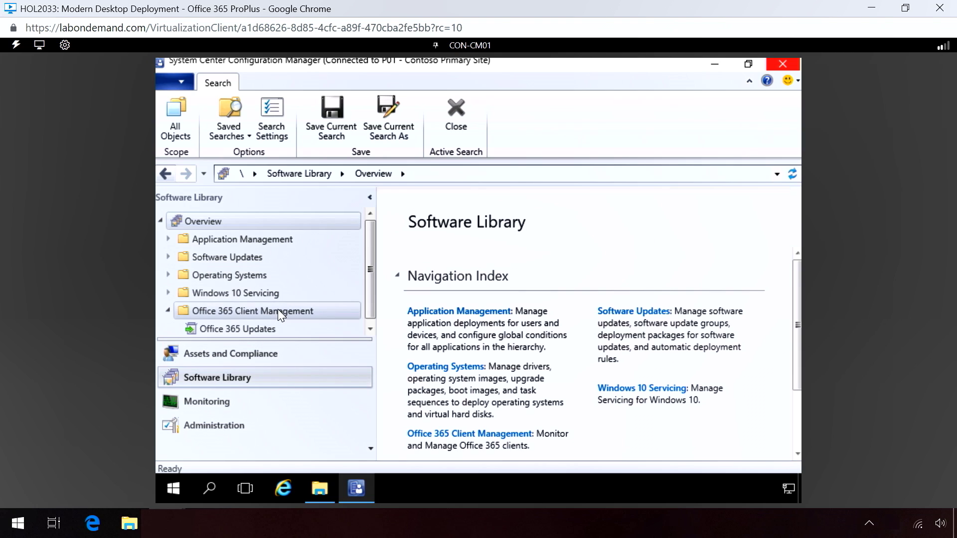
left_click(277, 310)
left_click_drag(566, 419, 746, 419)
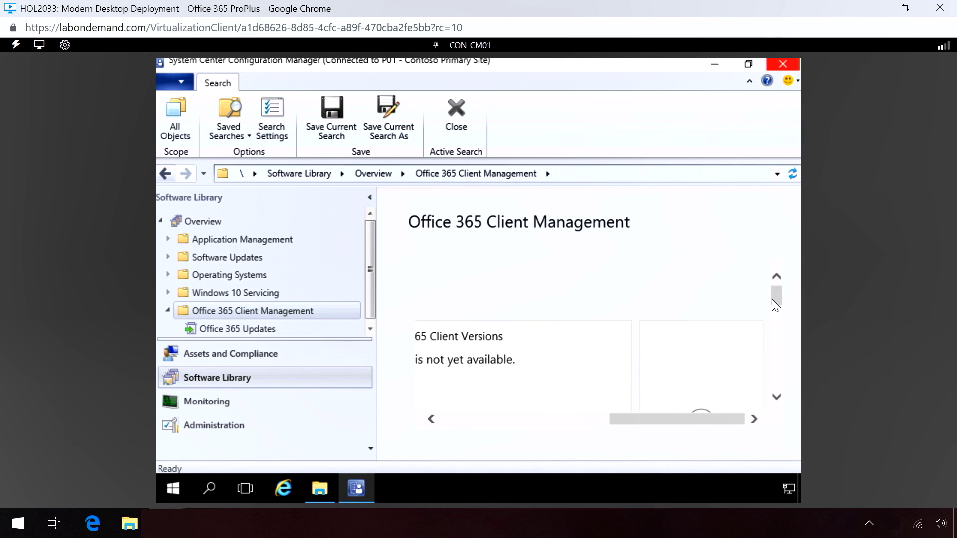
left_click_drag(778, 299, 778, 314)
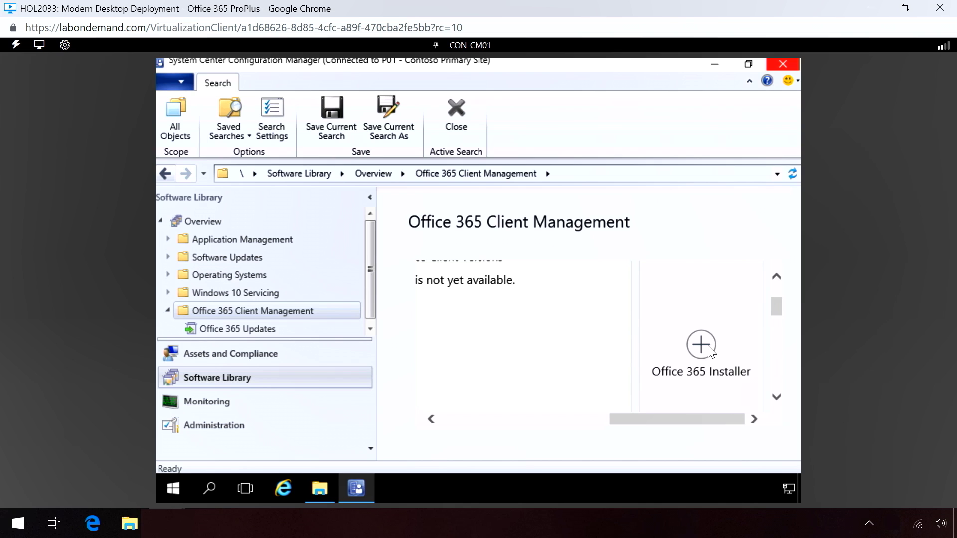
left_click(701, 346)
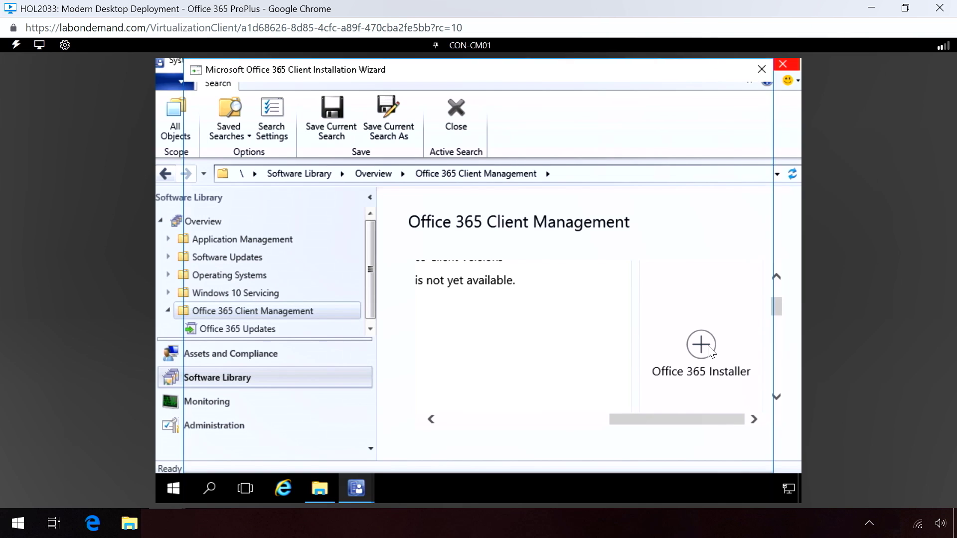
type("Office 365 ProPlus")
key("Tab")
key("Tab")
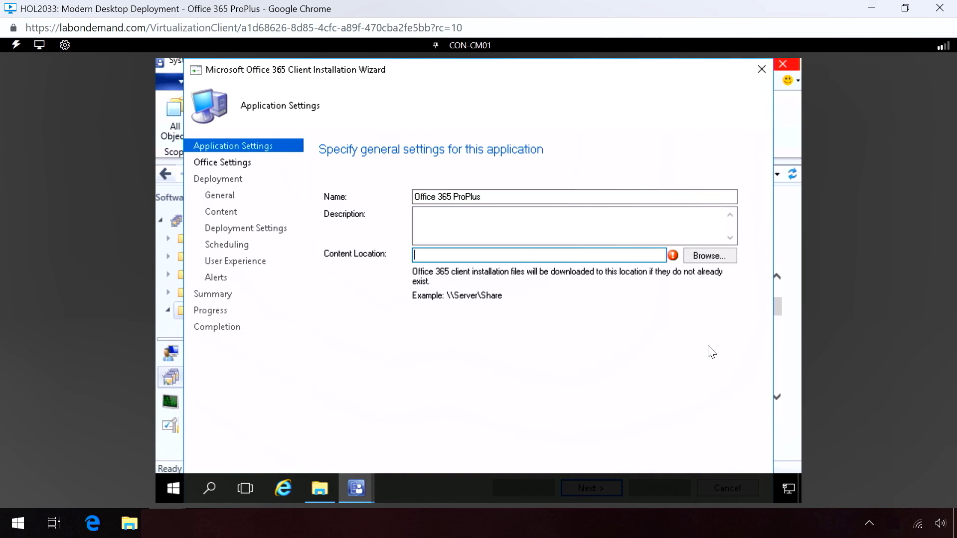
type("\\con-cm01\\Office-Deployment\\Office")
- Launch the Office Customization Tool from the Office Settings step
left_click(200, 163)
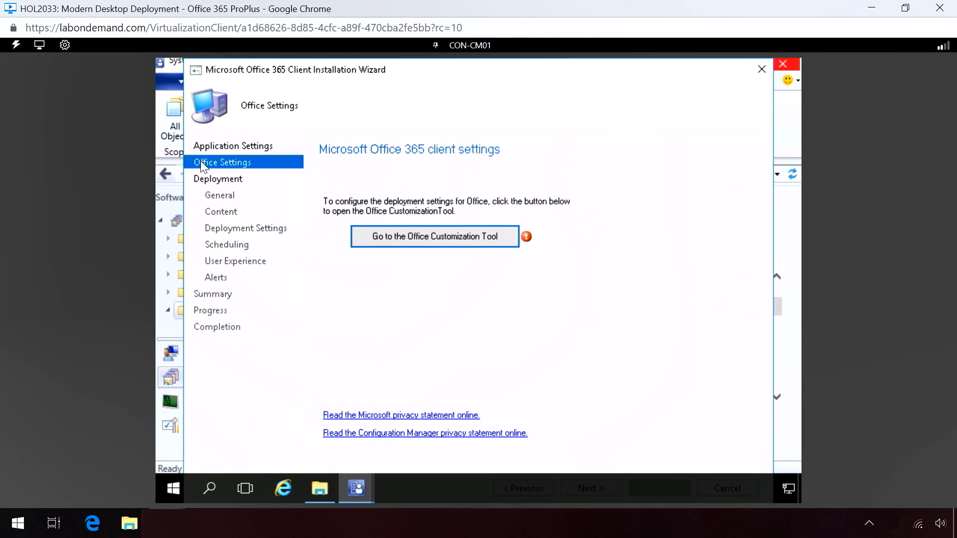
left_click(457, 237)
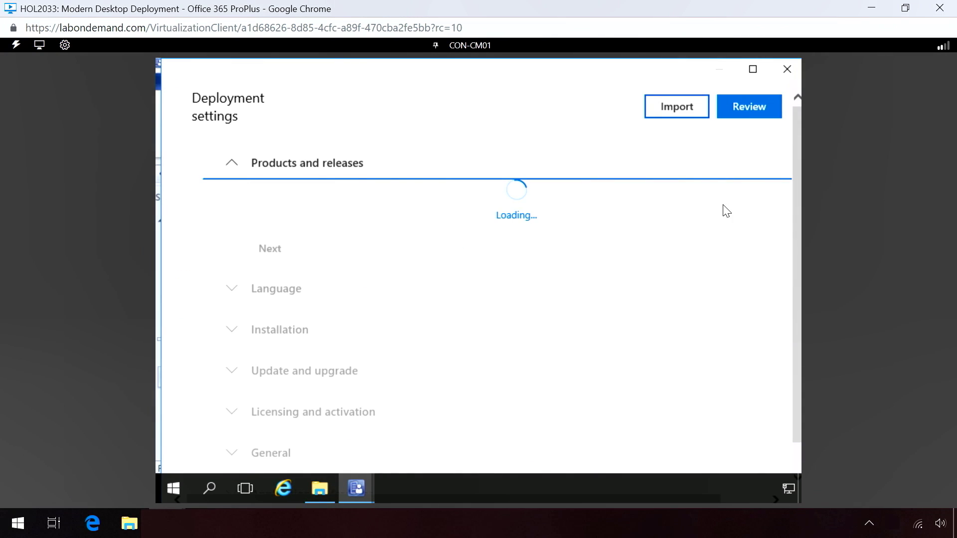
left_click_drag(797, 132, 791, 368)
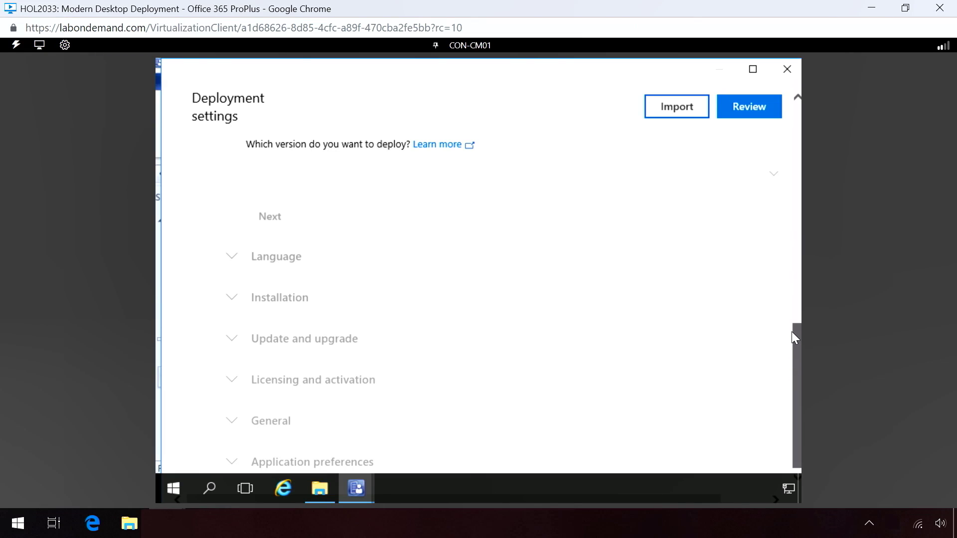
left_click_drag(792, 329, 777, 93)
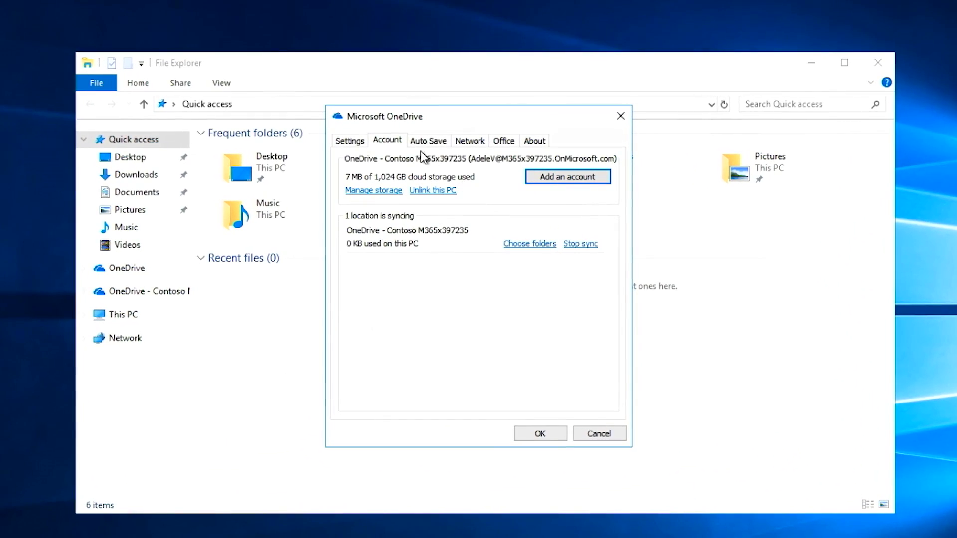
- Start OneDrive protection of the Desktop, Pictures and Documents folders from Auto Save settings
left_click(441, 145)
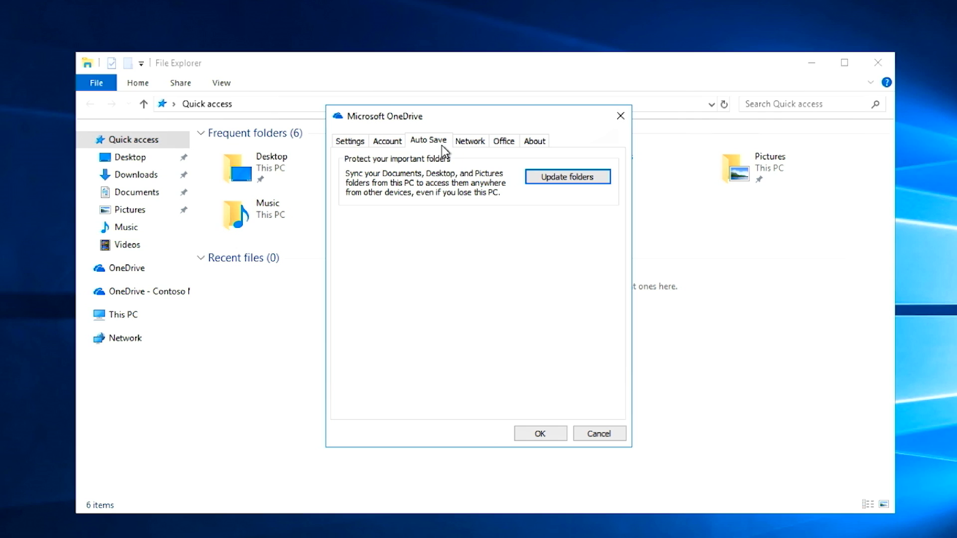
left_click(582, 179)
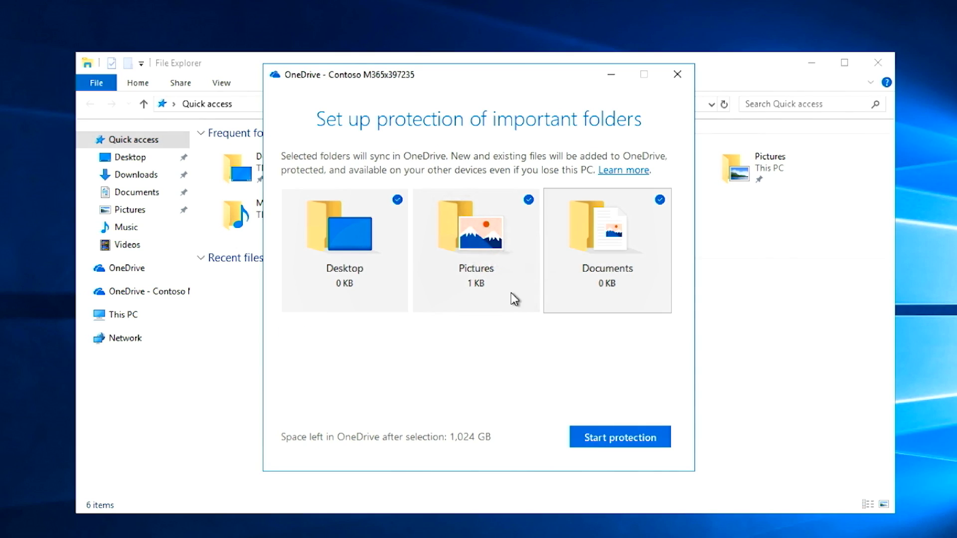
left_click(623, 440)
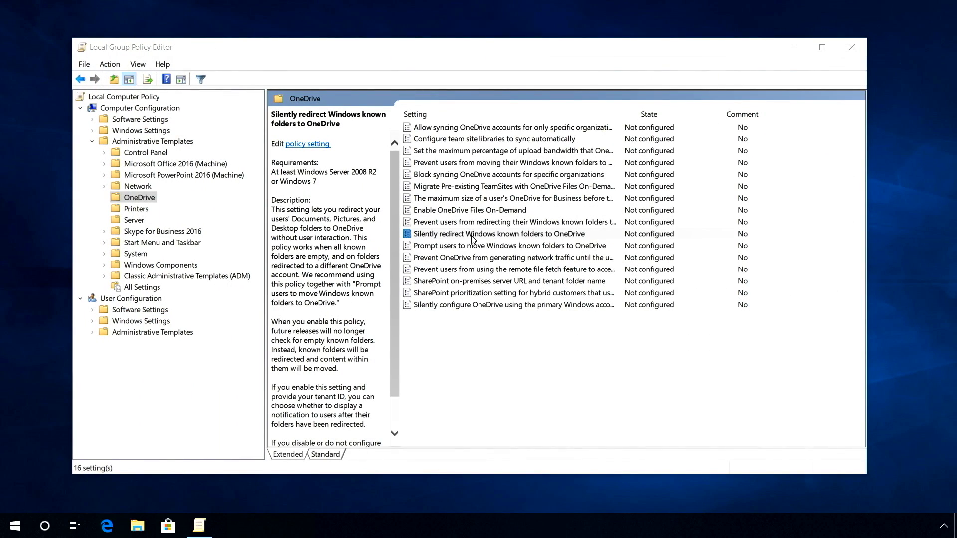
- Enable silent redirection of Windows known folders to OneDrive with the pasted tenant ID
double_click(472, 238)
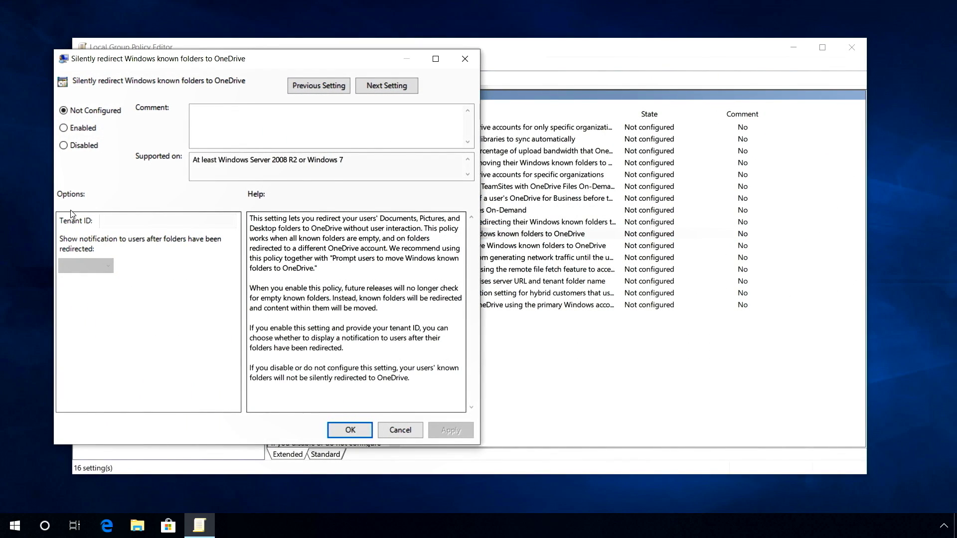
left_click(94, 128)
left_click(118, 218)
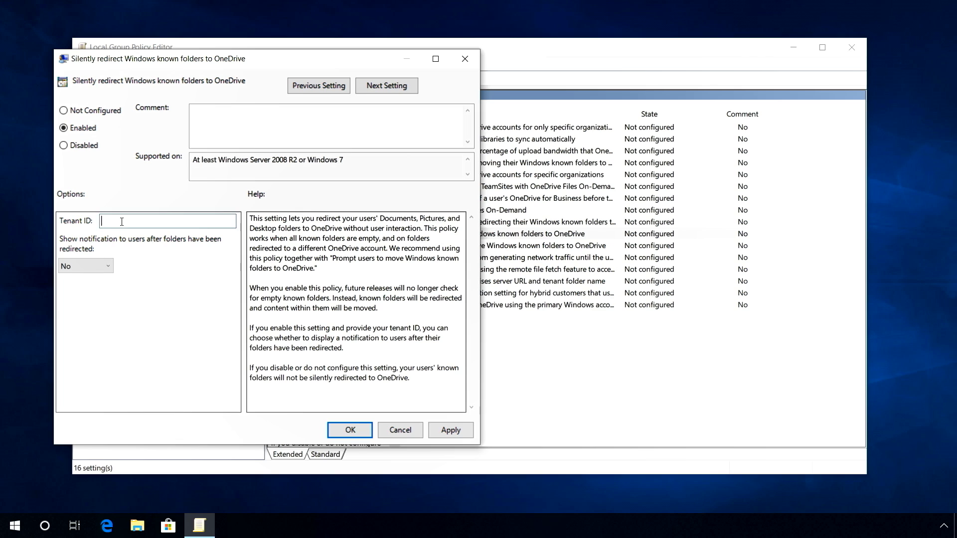
key("ctrl+v")
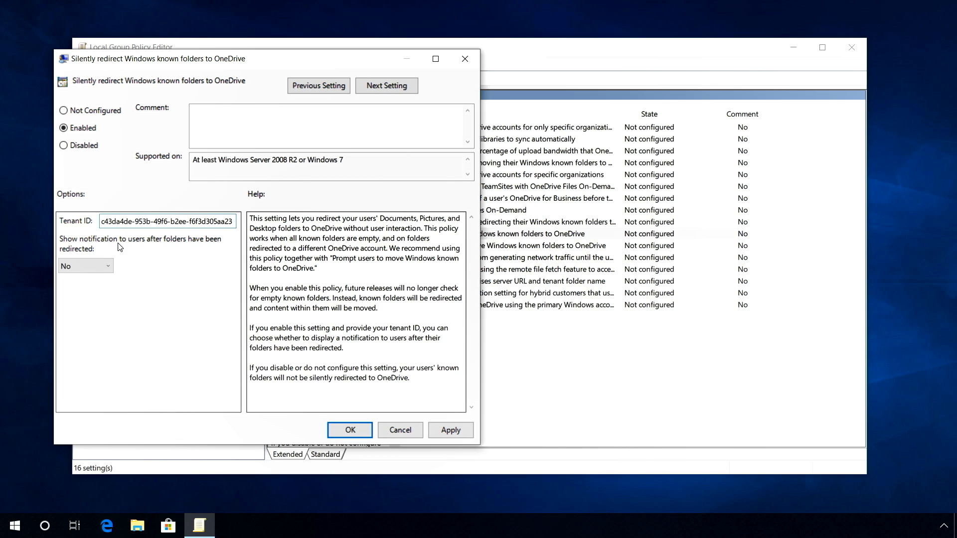
left_click(103, 267)
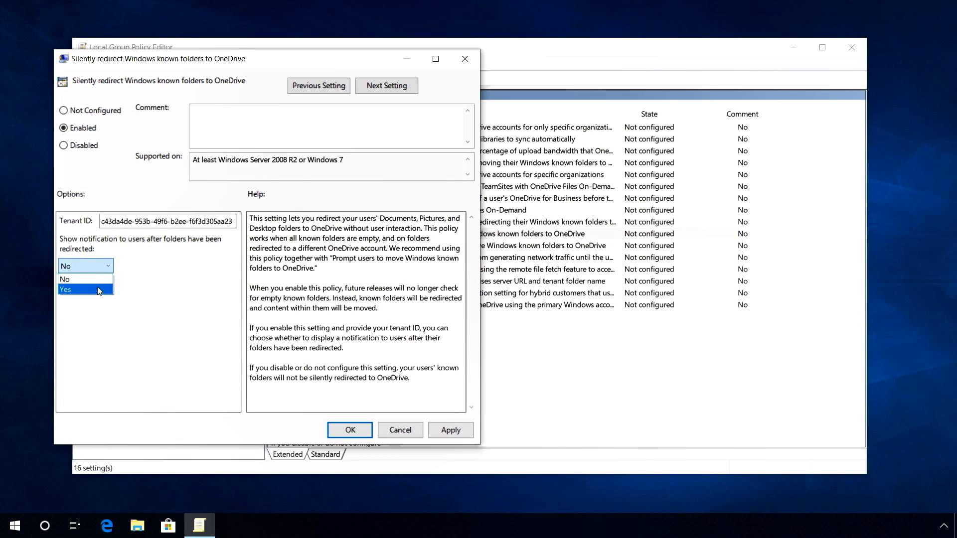
left_click(250, 386)
left_click(348, 429)
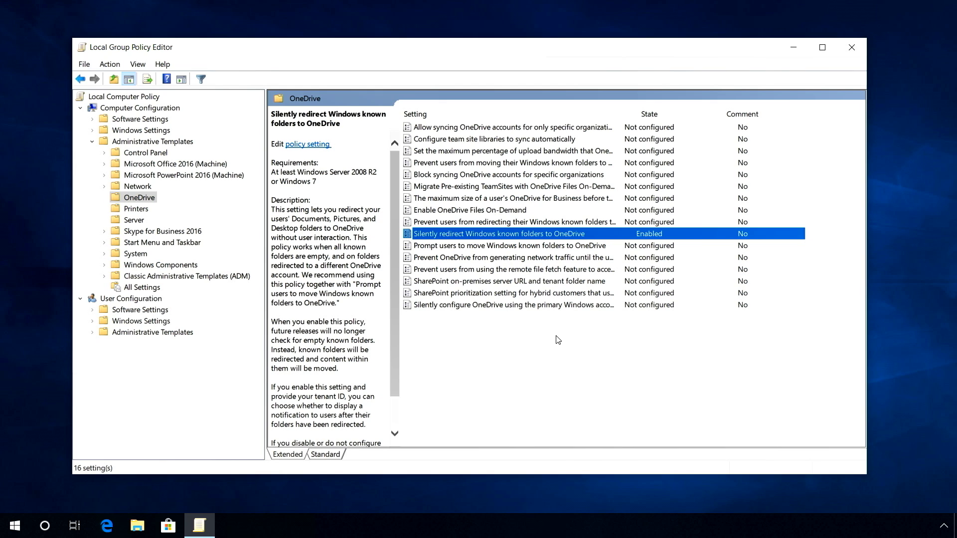
- Enable the silent OneDrive account configuration policy
double_click(549, 305)
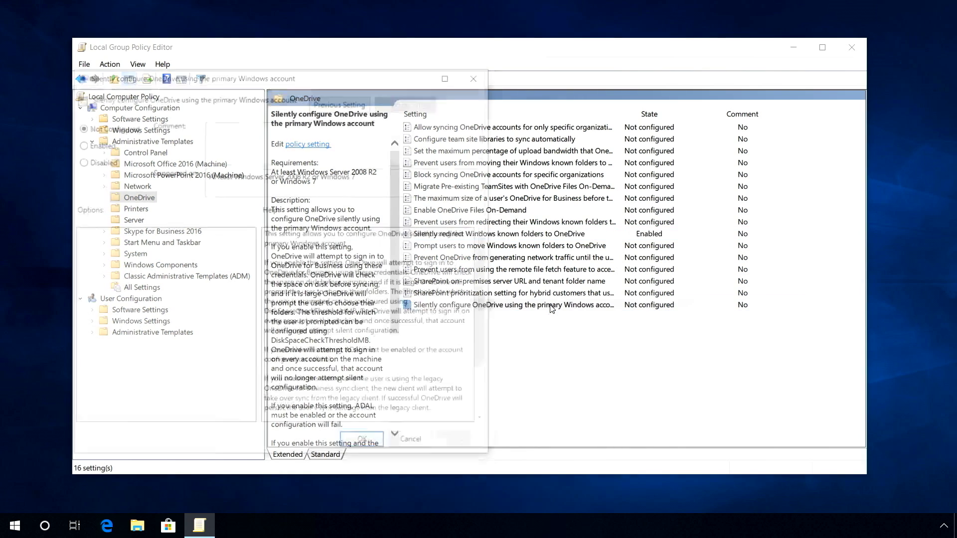
left_click(89, 145)
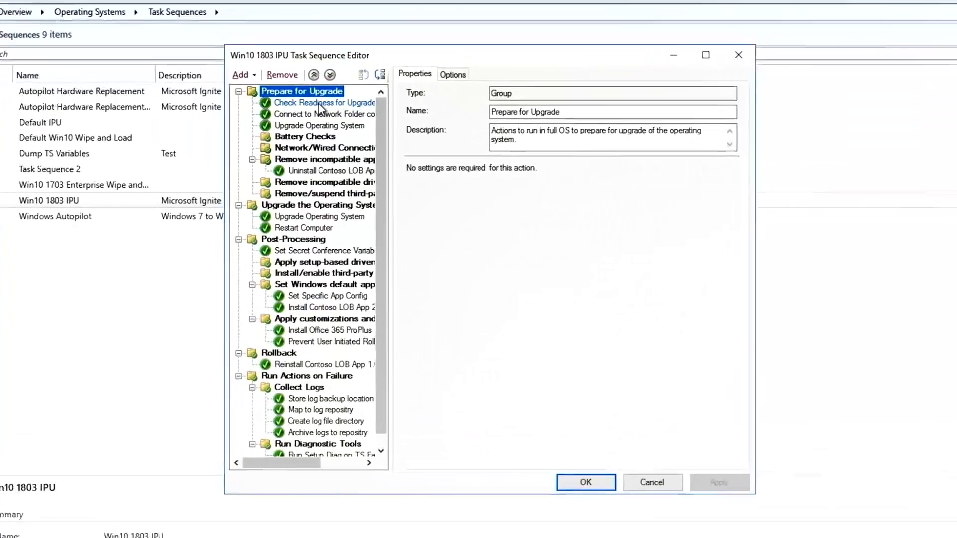
- Review the network folder, Upgrade Operating System and Uninstall Contoso LOB App 1.0 steps
left_click(296, 97)
left_click(303, 111)
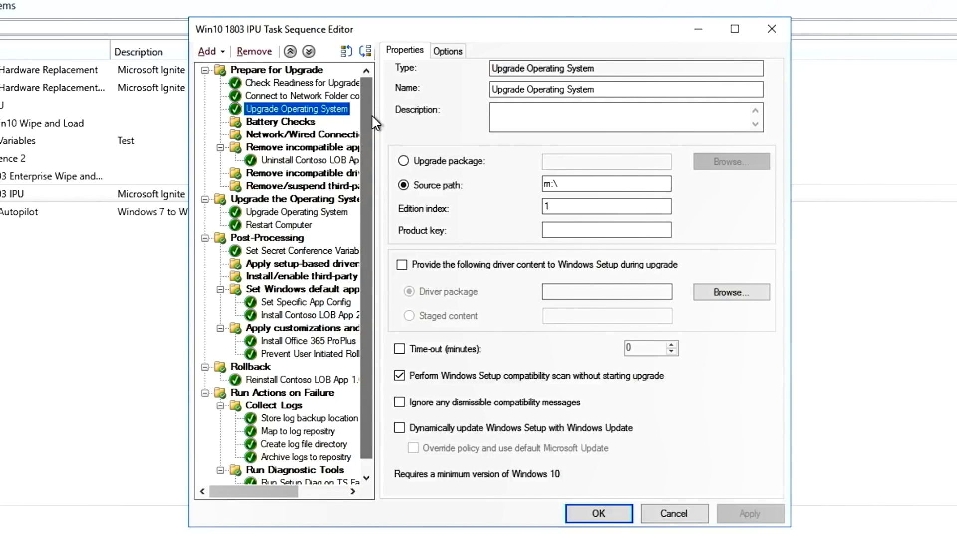
left_click(290, 162)
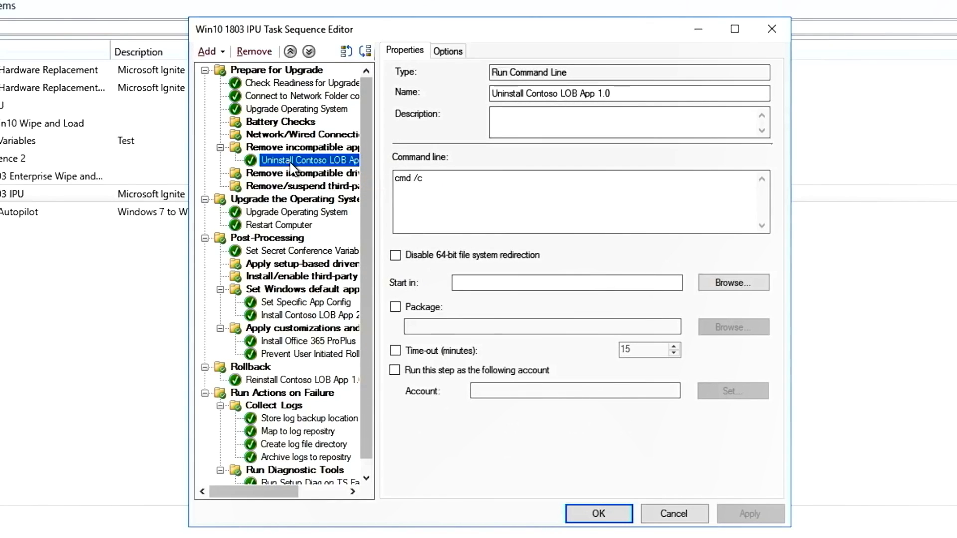
left_click(290, 215)
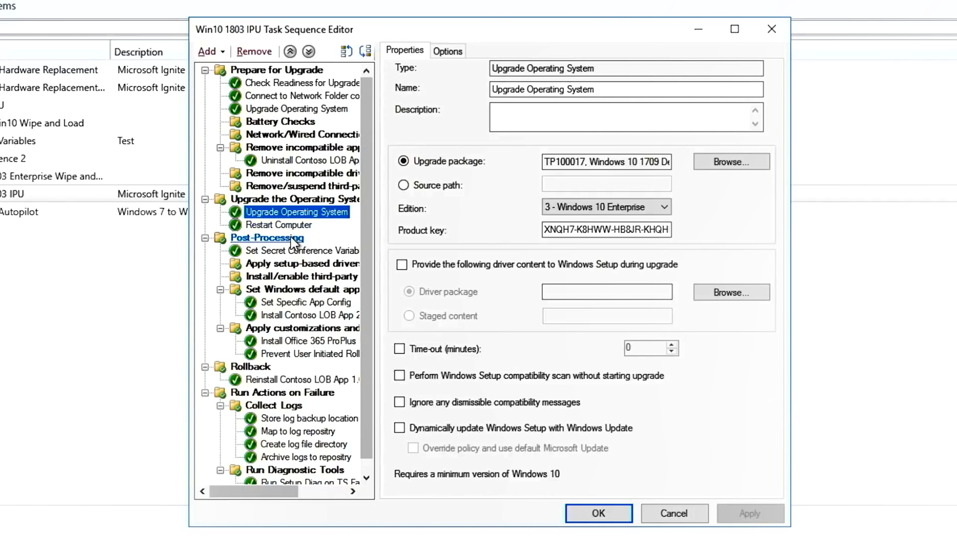
- Review the Set Specific App Config, Install Contoso LOB App 2.0 and Install Office 365 ProPlus steps
left_click(310, 304)
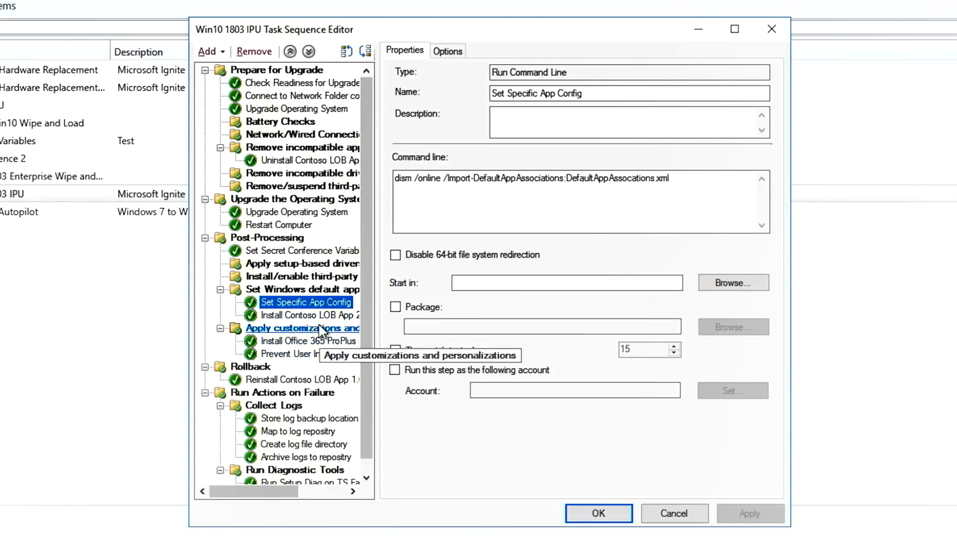
left_click(324, 317)
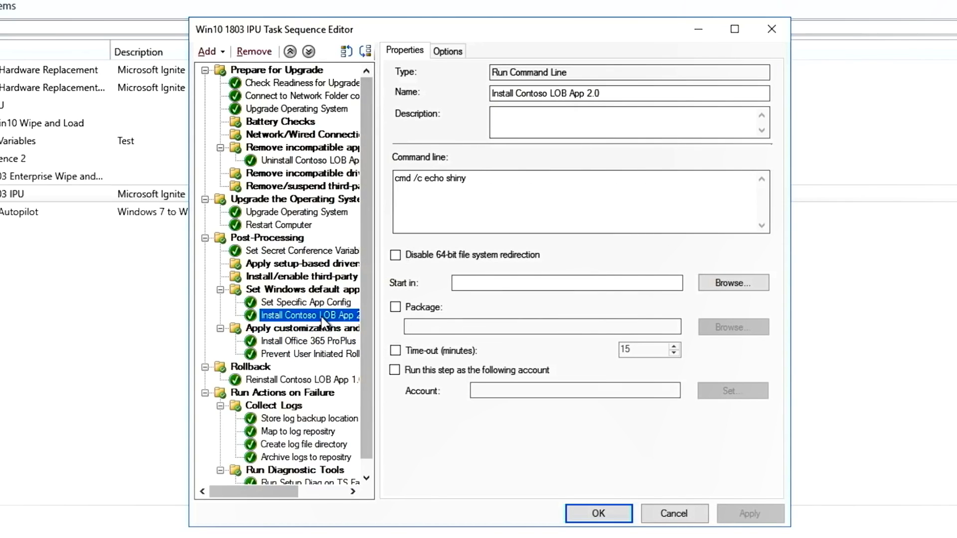
left_click(327, 342)
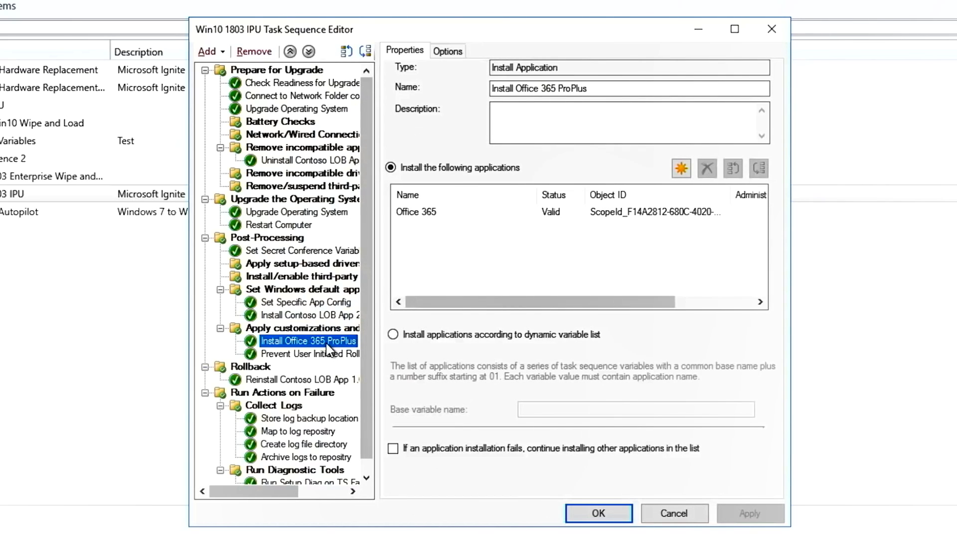